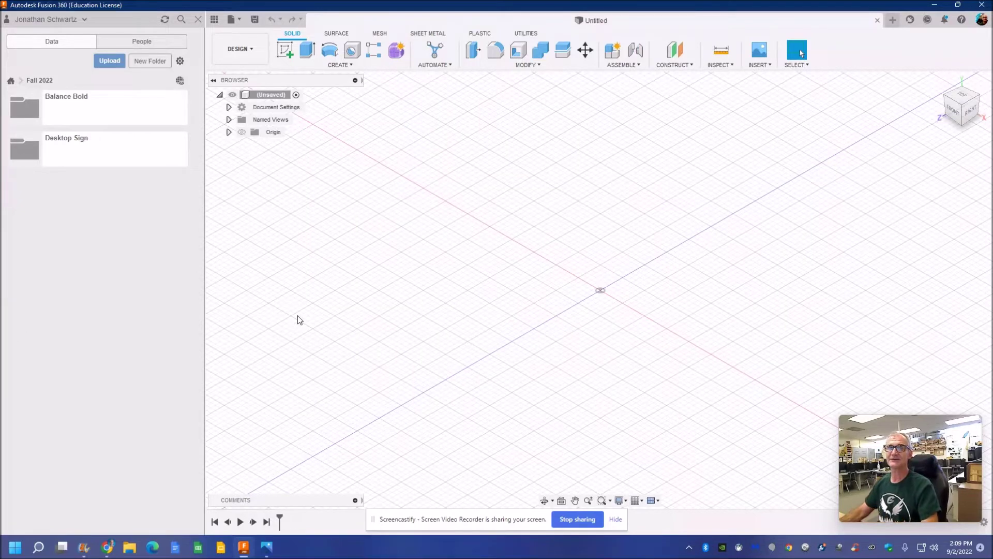
# Step: Create a 'Skill Board' folder in Fall 2022, then verify Document Settings show inch units
pyautogui.click(11, 81)
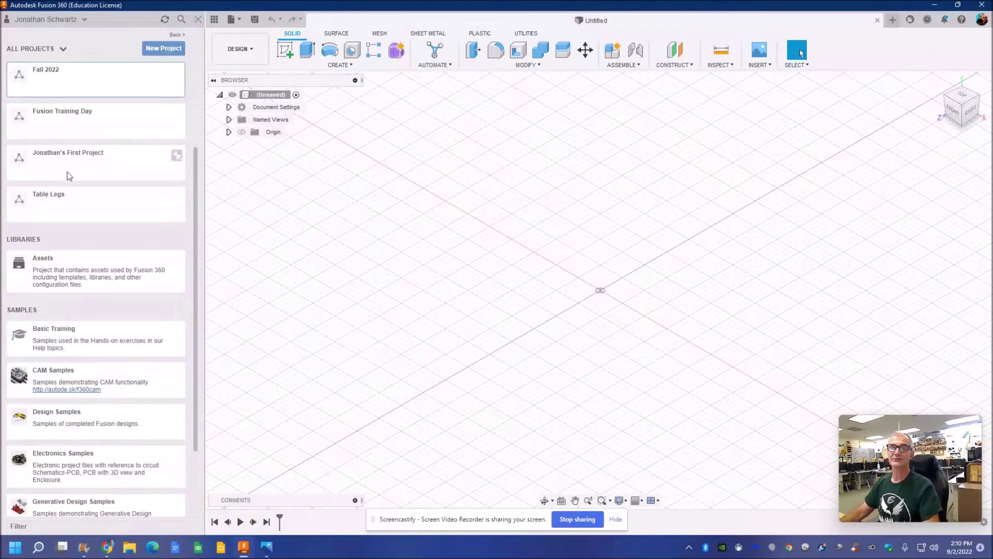
pyautogui.click(58, 79)
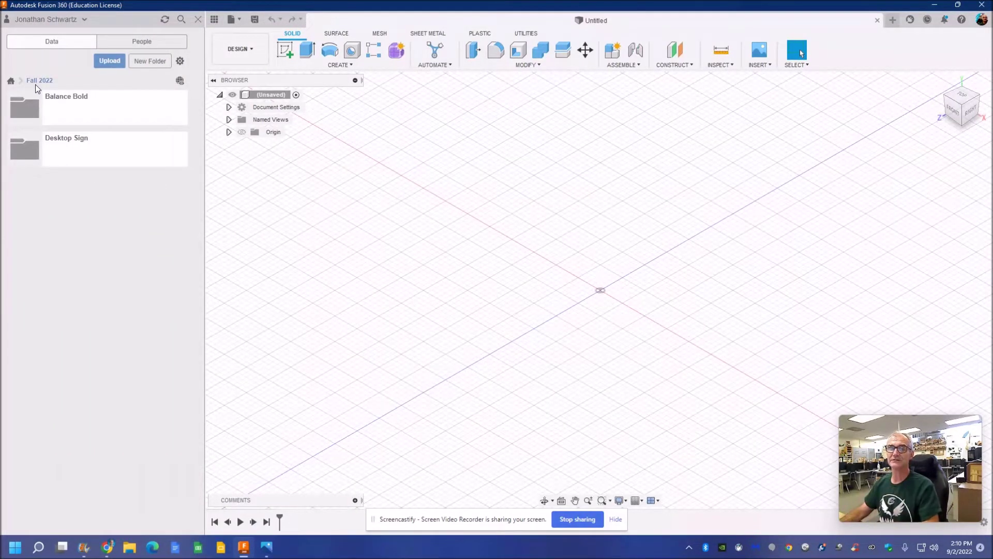
pyautogui.click(151, 61)
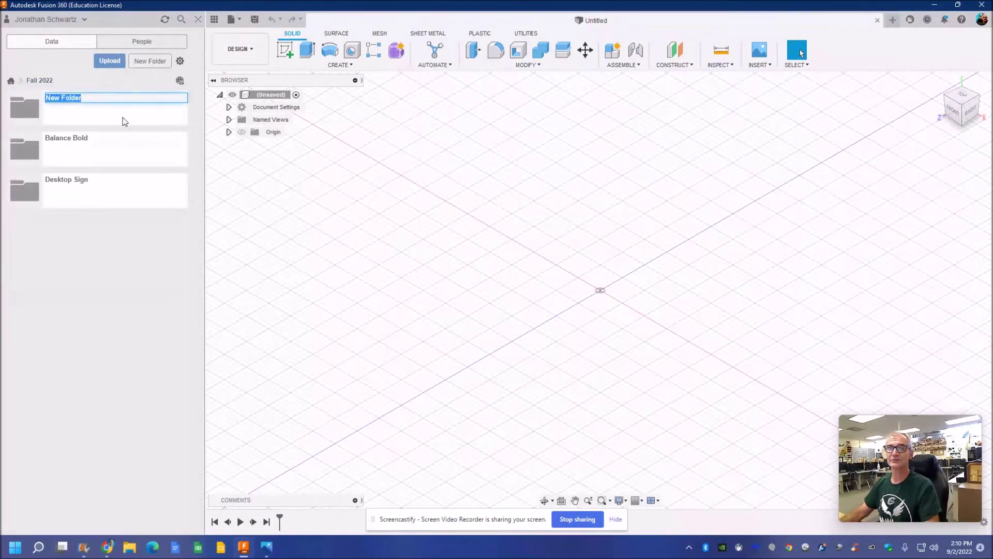
pyautogui.write('S')
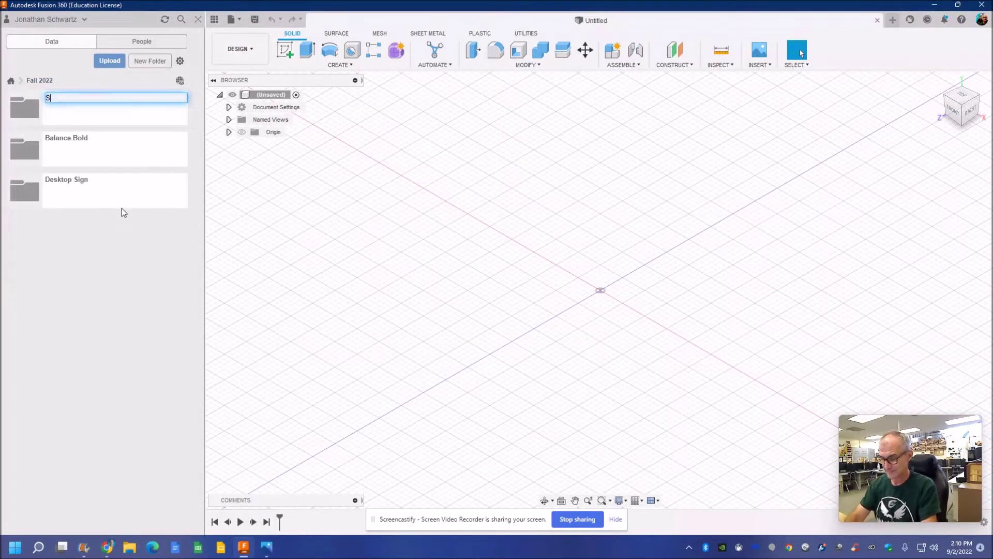
pyautogui.write('kill Board')
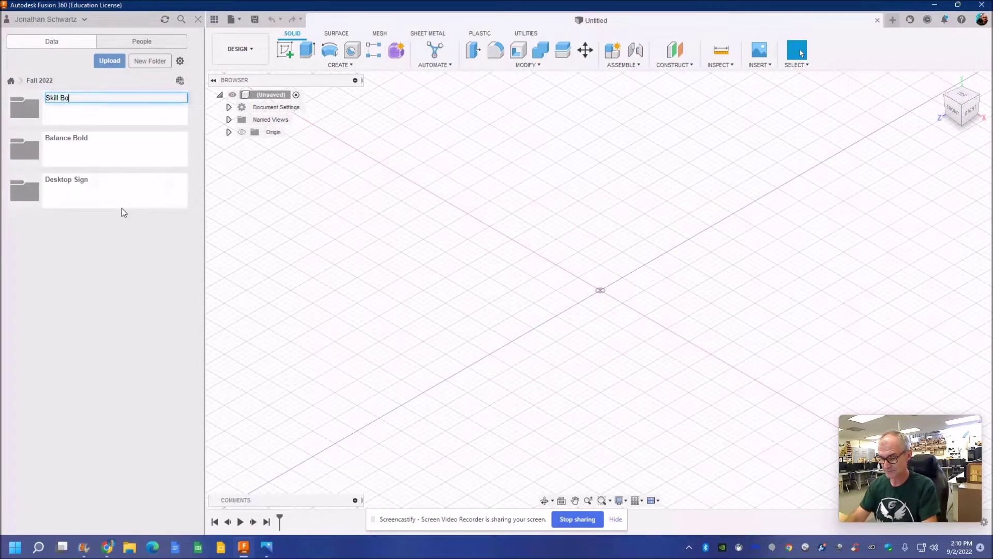
pyautogui.click(101, 280)
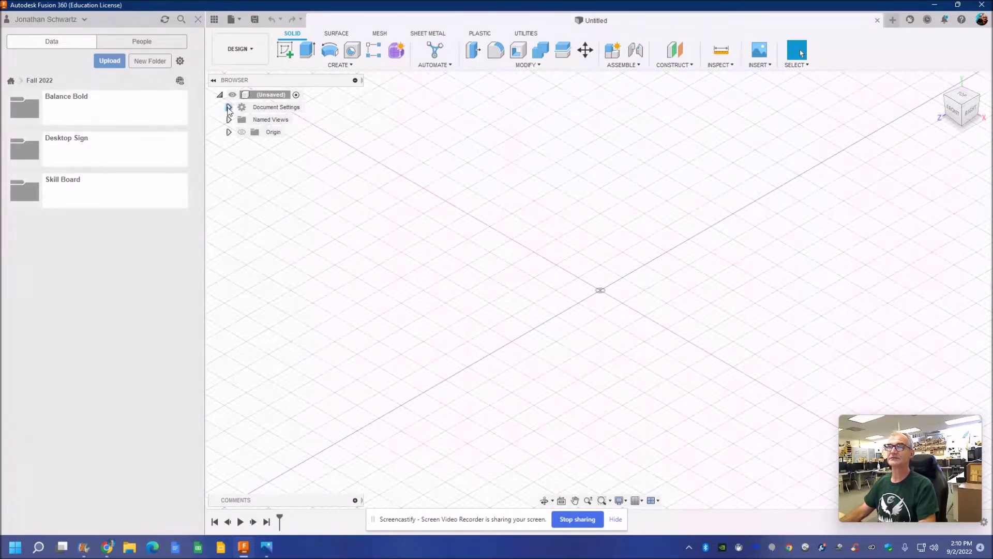
pyautogui.click(229, 107)
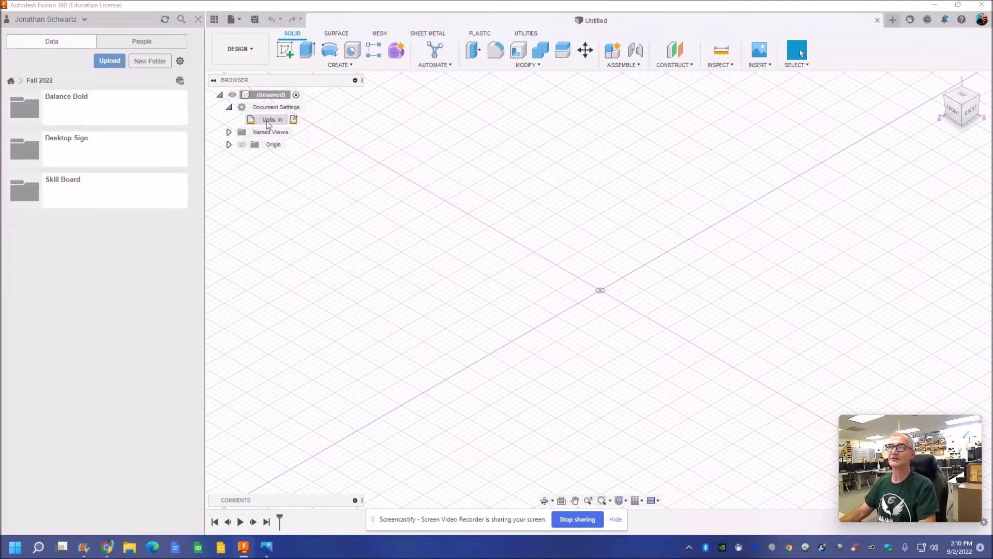
pyautogui.click(249, 219)
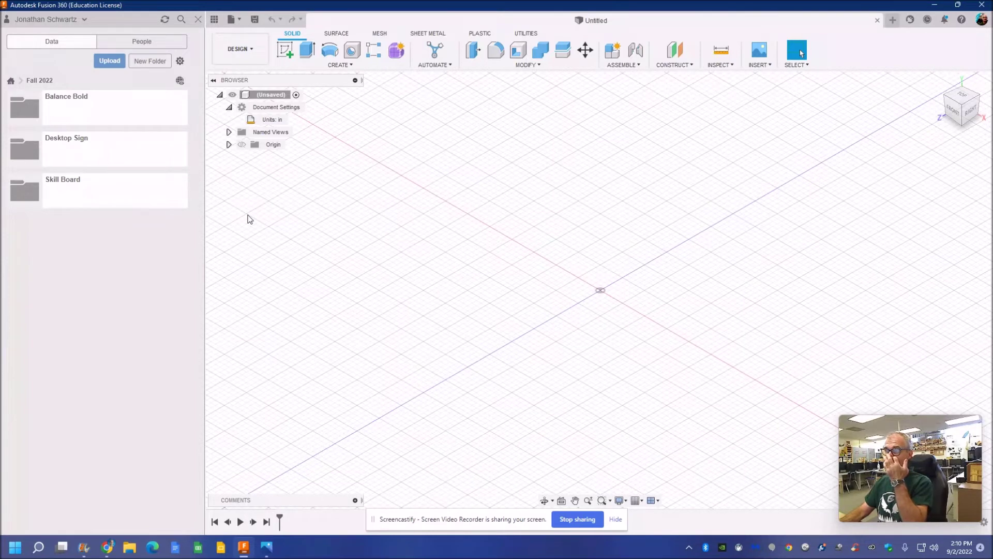
# Step: Create a sketch on the front origin plane
pyautogui.click(337, 66)
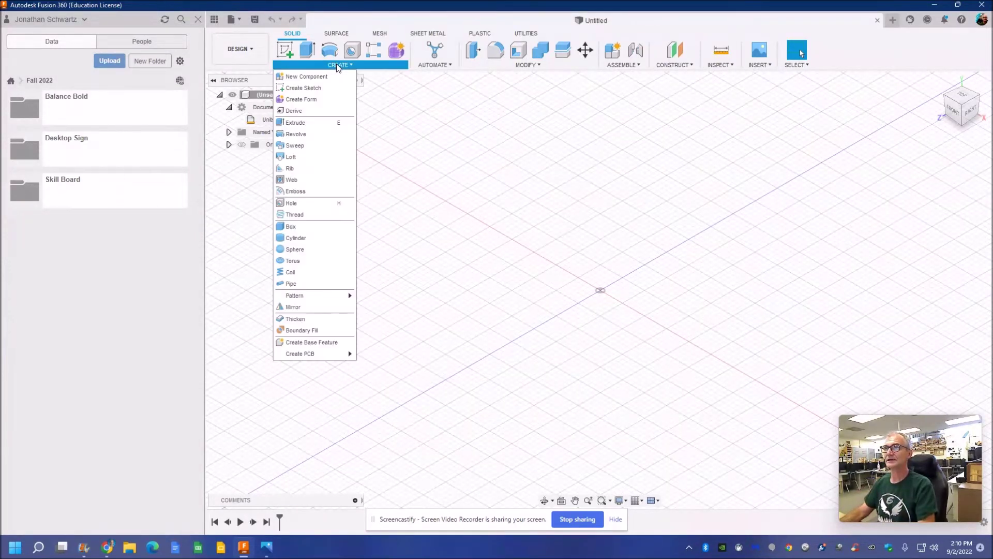
pyautogui.click(313, 88)
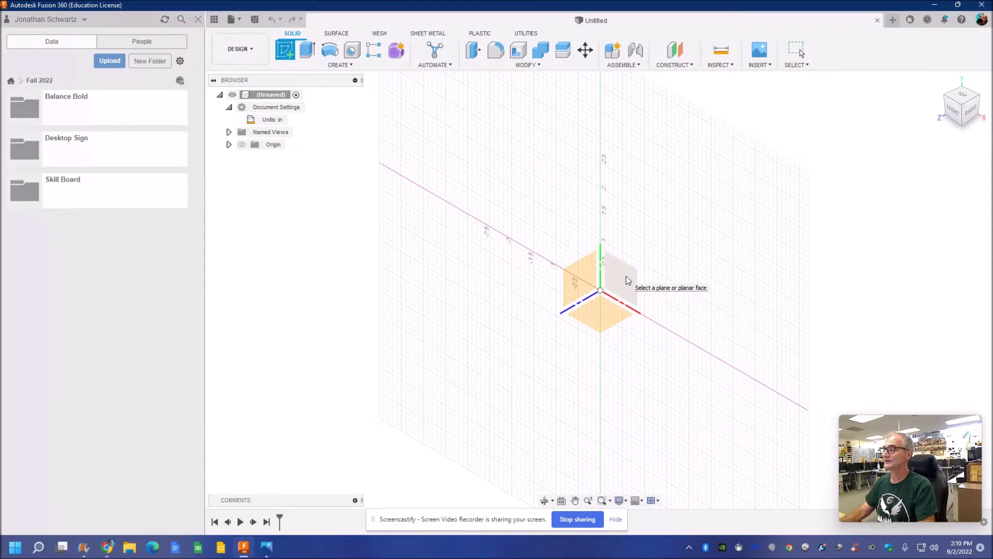
pyautogui.click(627, 280)
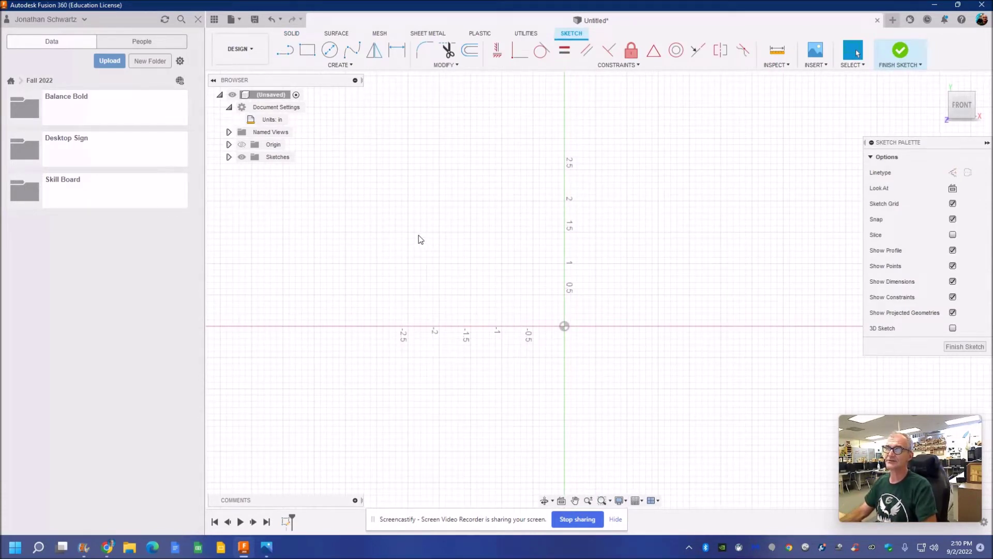
# Step: Draw an 8 5/8 in horizontal base line starting at the sketch origin
pyautogui.click(290, 53)
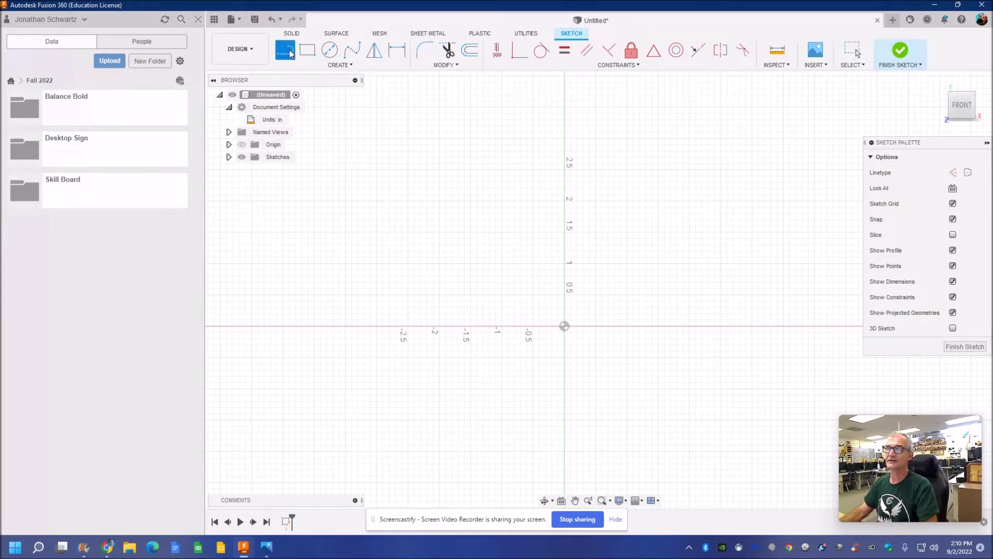
pyautogui.click(565, 327)
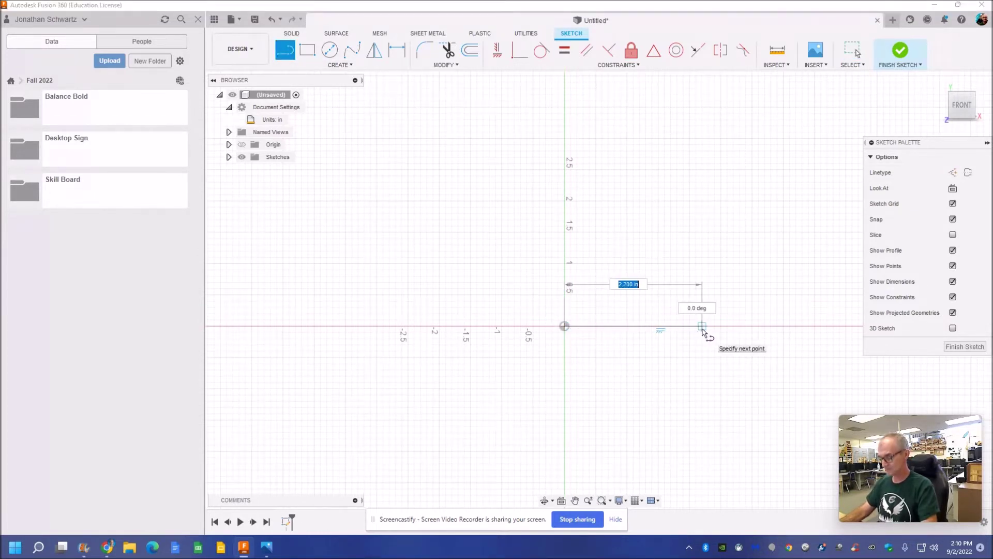
pyautogui.write('8')
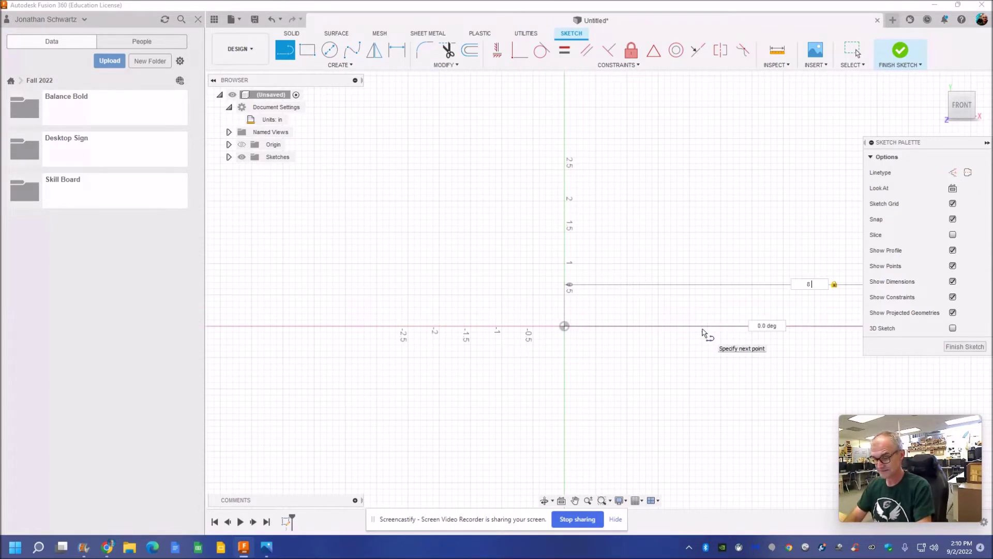
pyautogui.write('.5/8')
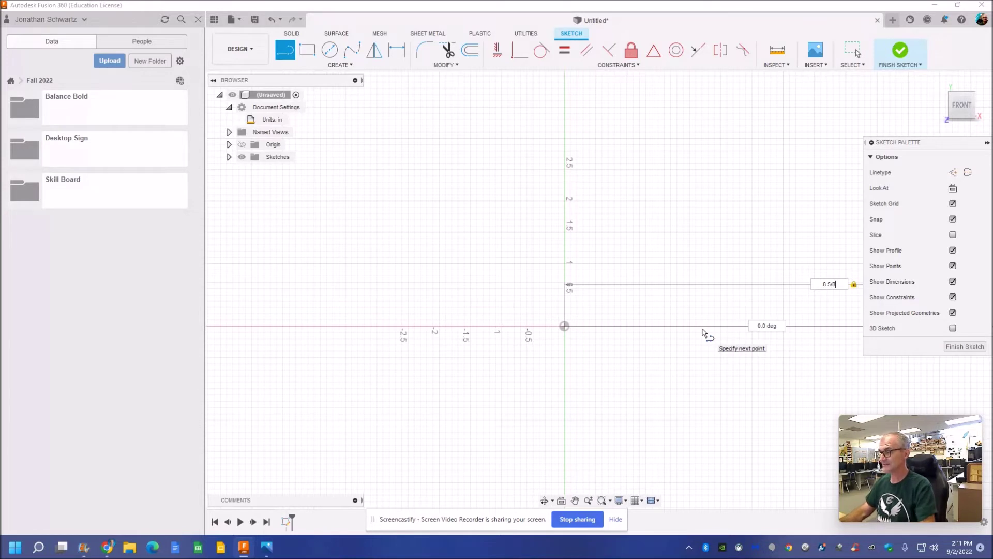
pyautogui.press('Return')
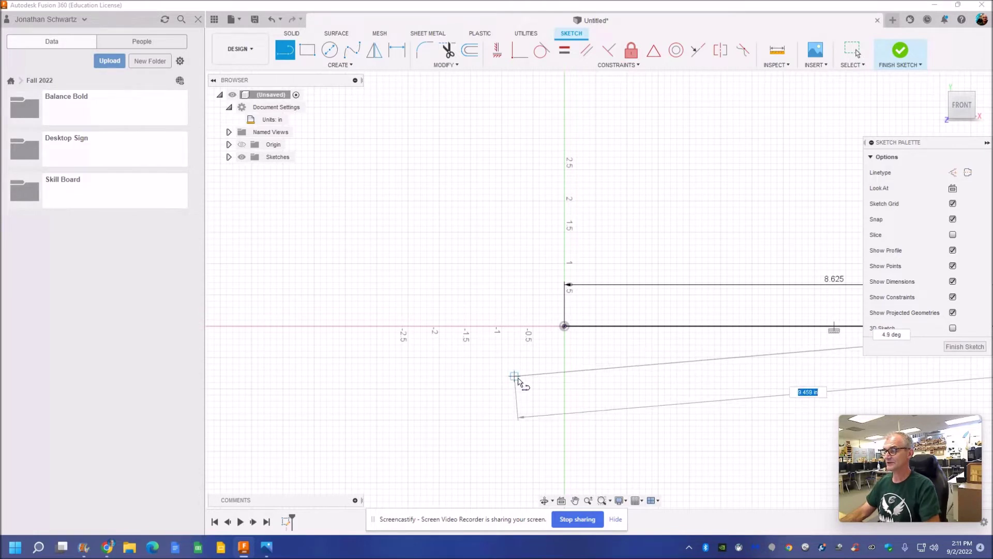
pyautogui.scroll(-5, 519, 382)
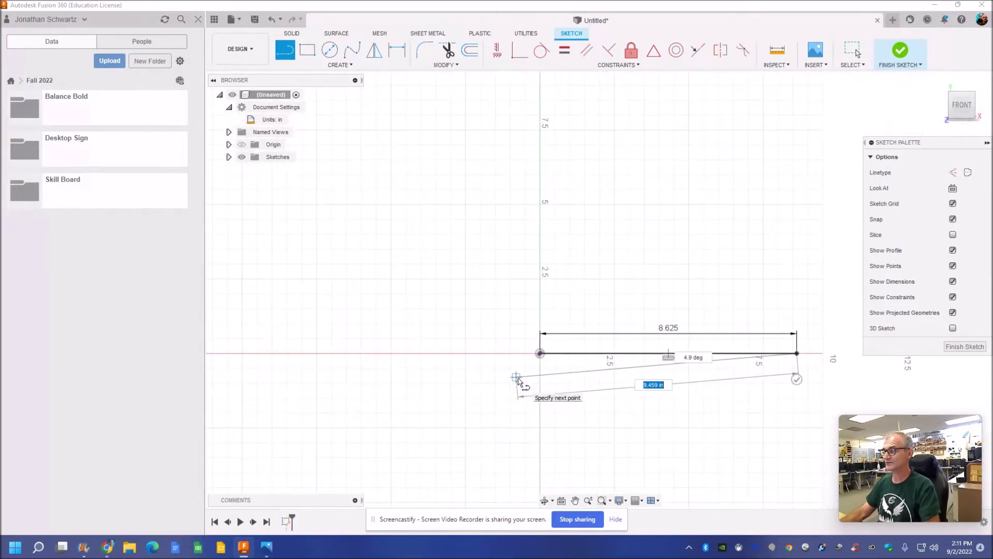
pyautogui.scroll(-1, 519, 381)
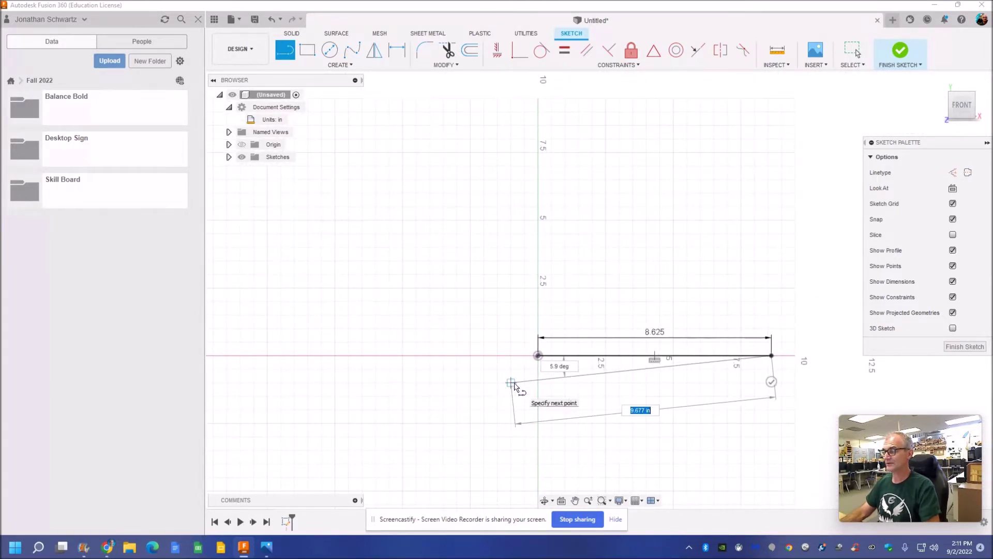
pyautogui.moveTo(515, 382); pyautogui.dragTo(346, 377, button='middle')
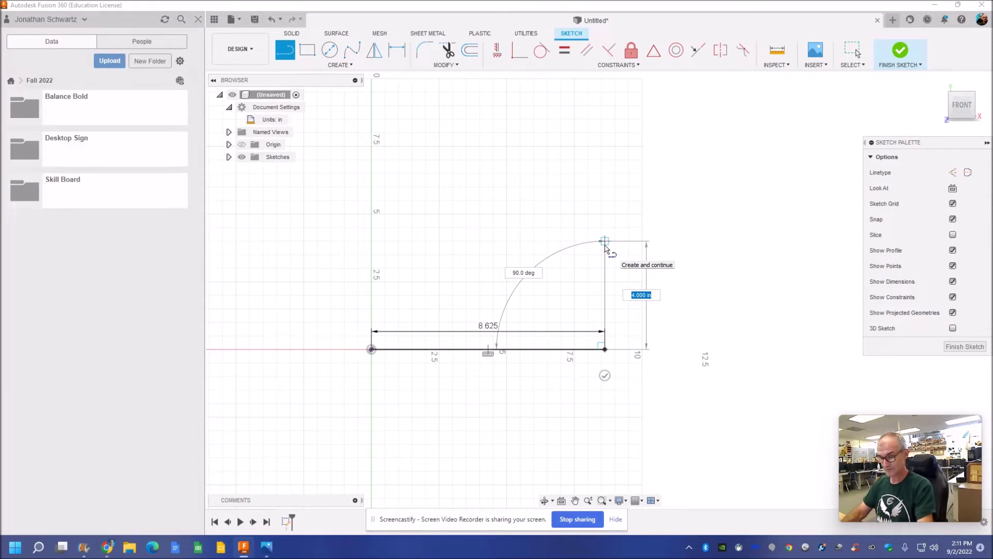
# Step: Add a 4 1/4 in vertical right side and a top edge ending above the origin
pyautogui.write('4 1/')
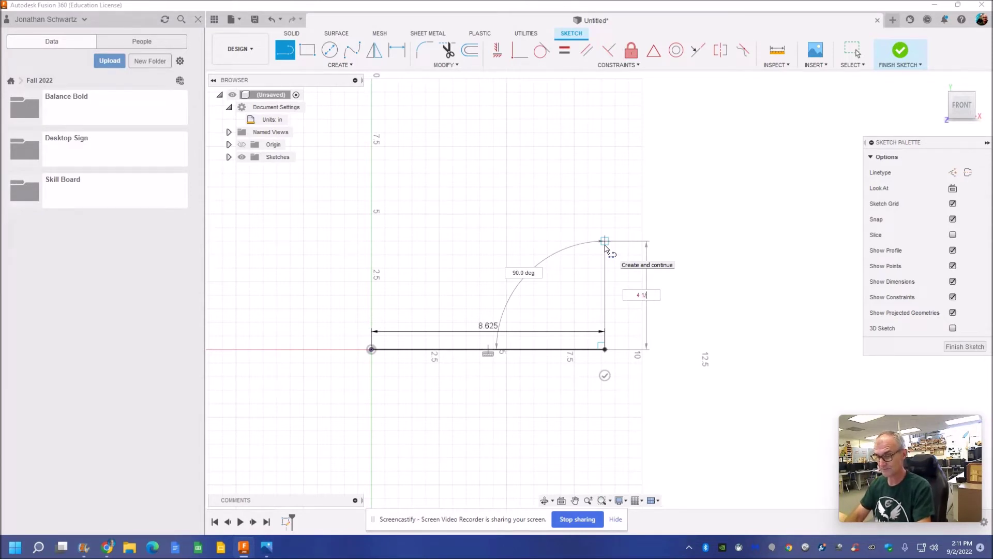
pyautogui.write('4')
pyautogui.press('Tab')
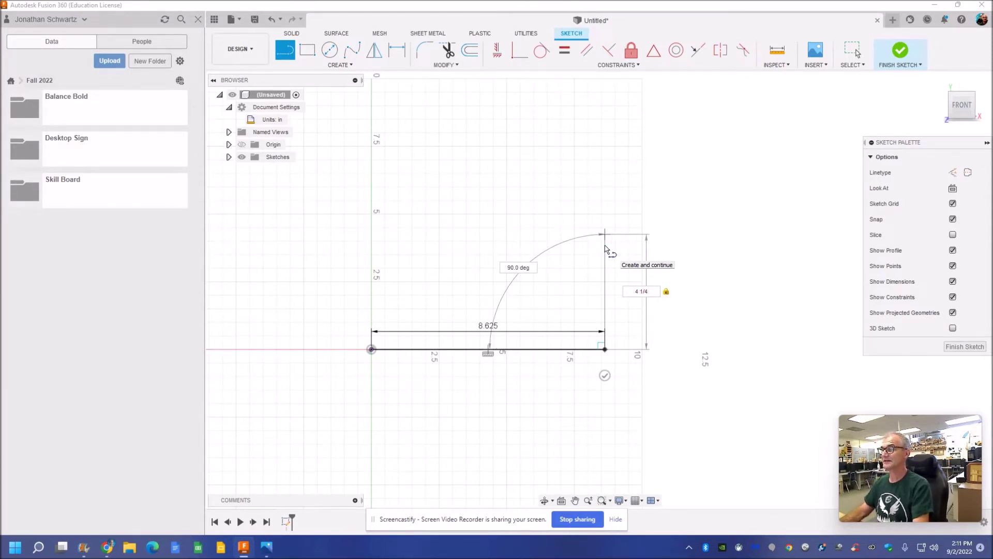
pyautogui.press('Return')
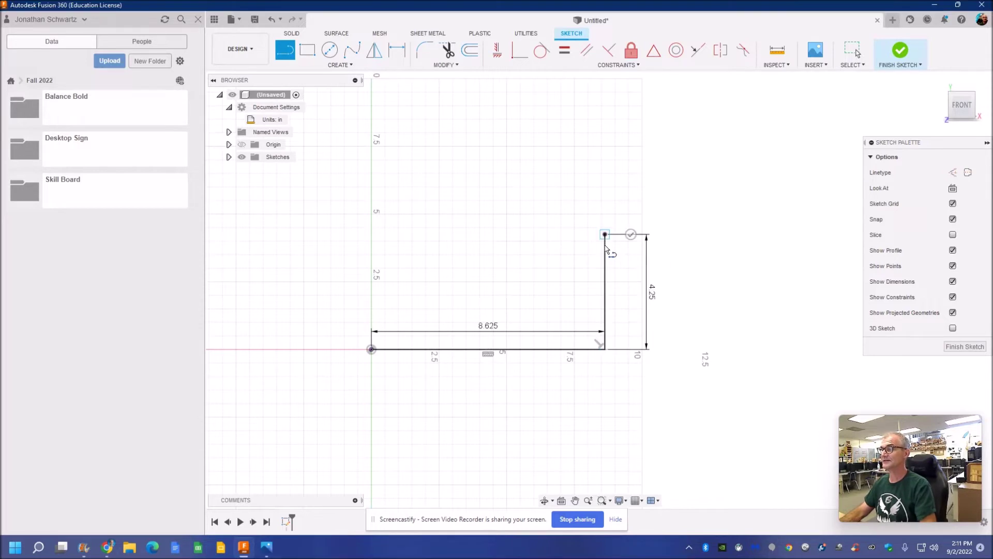
pyautogui.click(372, 234)
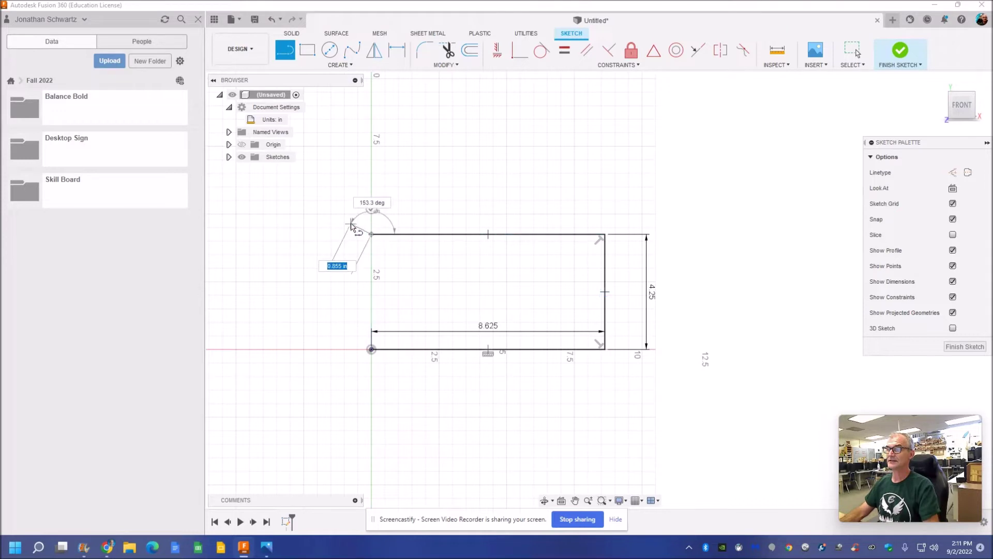
pyautogui.press('Escape')
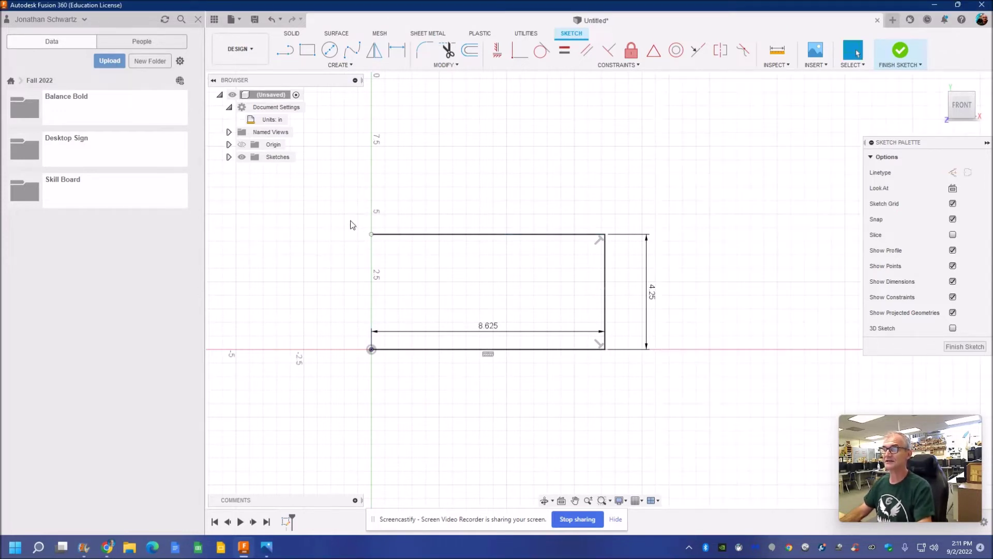
# Step: Draw a 2 3/4 in line up from the origin, then a 135° line cutting the top-left corner
pyautogui.click(285, 51)
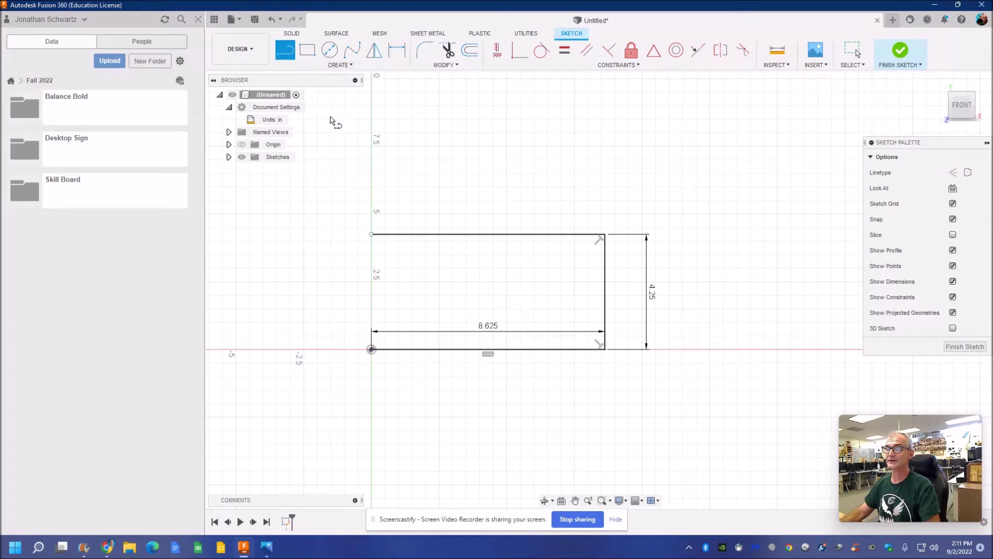
pyautogui.click(371, 349)
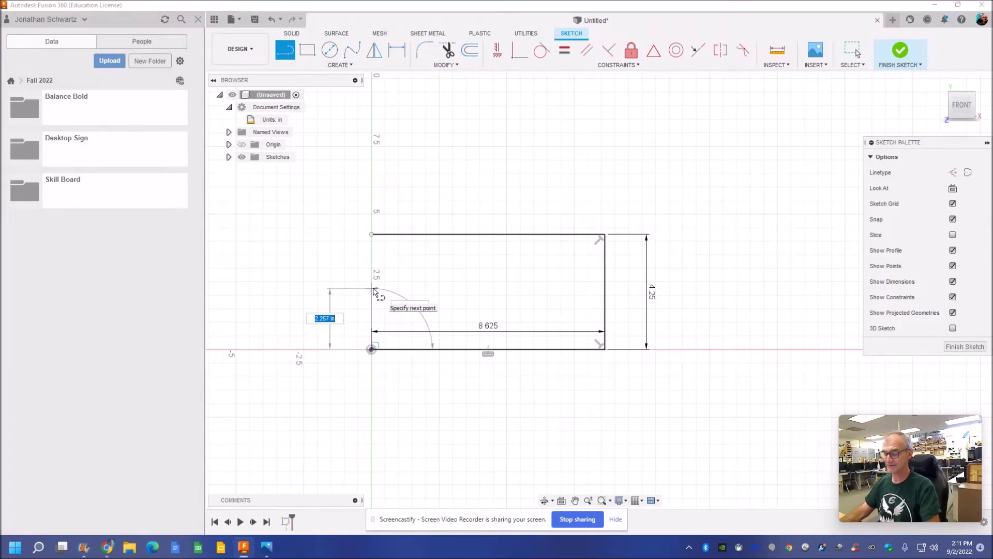
pyautogui.write('2 3/4')
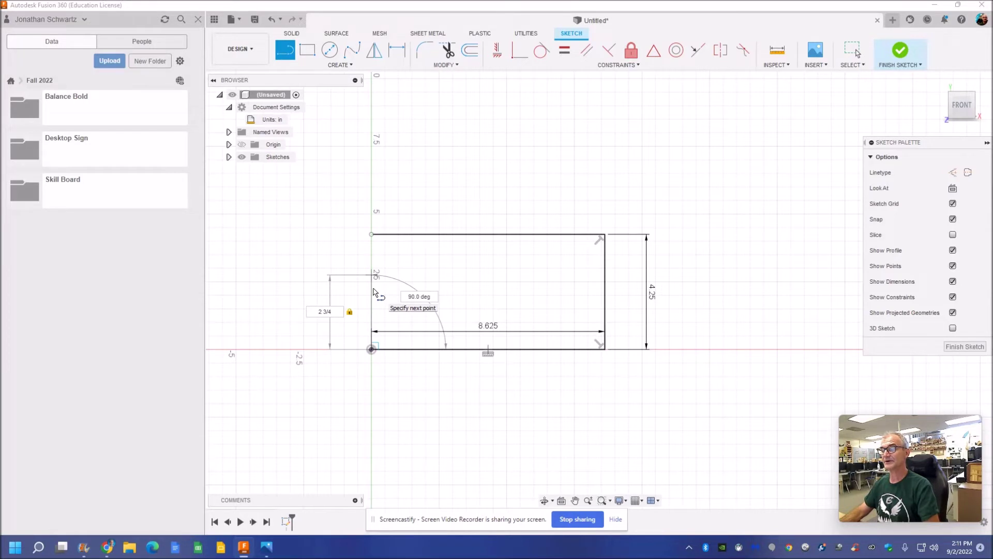
pyautogui.press('Return')
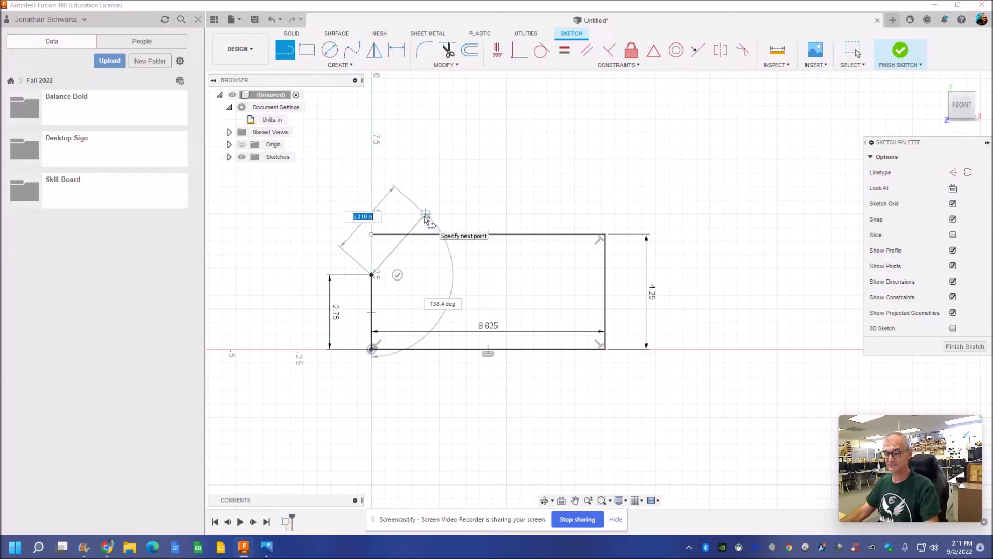
pyautogui.press('Tab')
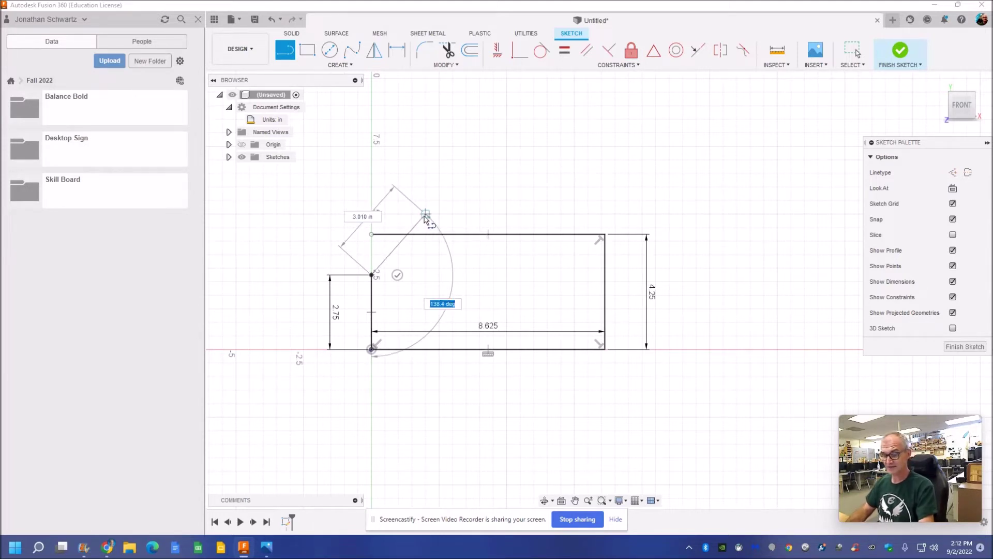
pyautogui.write('135')
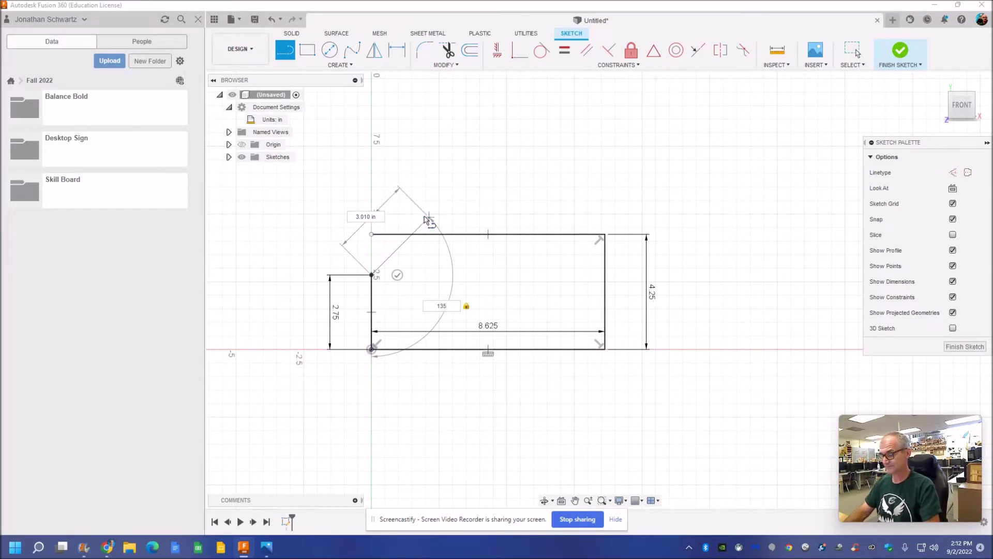
pyautogui.press('Return')
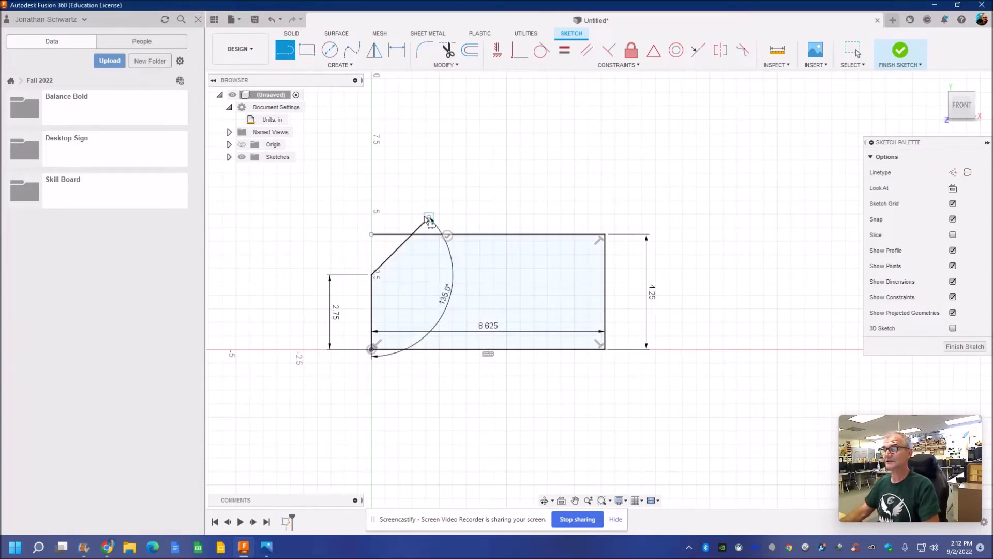
pyautogui.press('Escape')
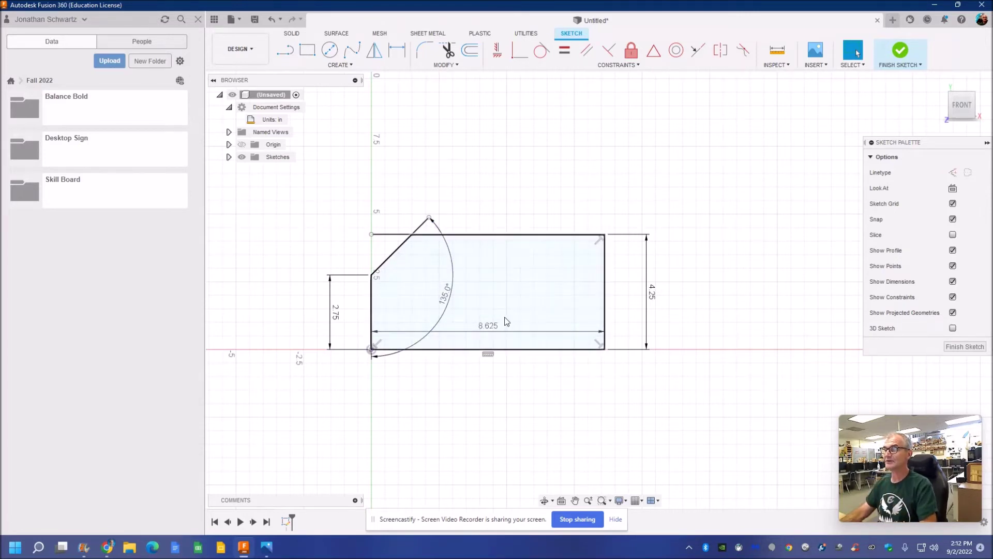
# Step: Trim the top-edge stub left of the 135° diagonal
pyautogui.scroll(4, 480, 391)
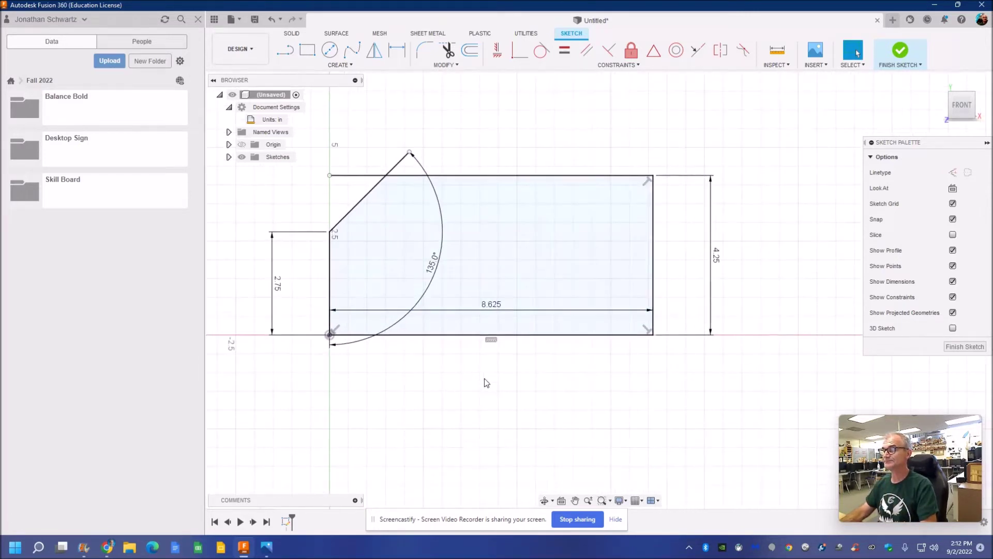
pyautogui.moveTo(484, 370); pyautogui.dragTo(467, 409, button='middle')
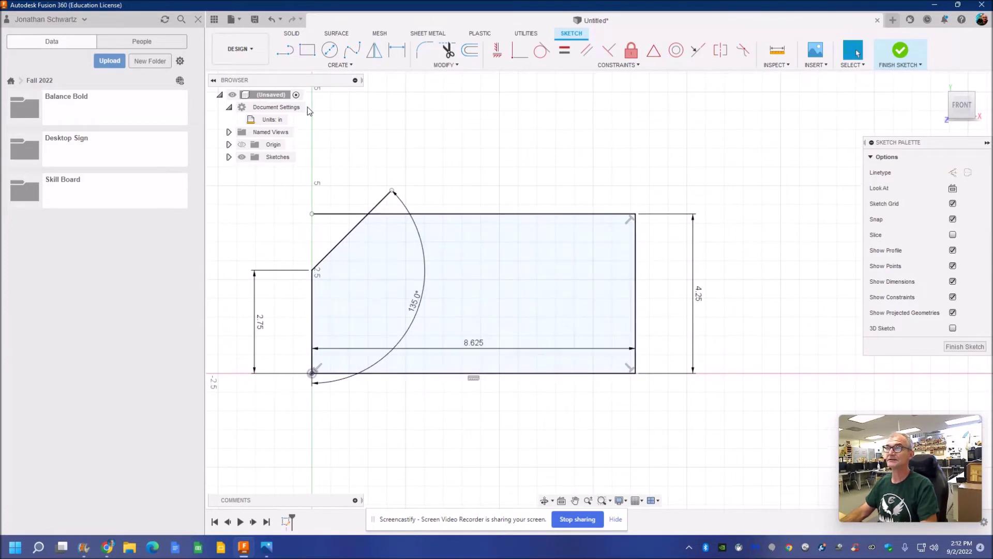
pyautogui.click(448, 50)
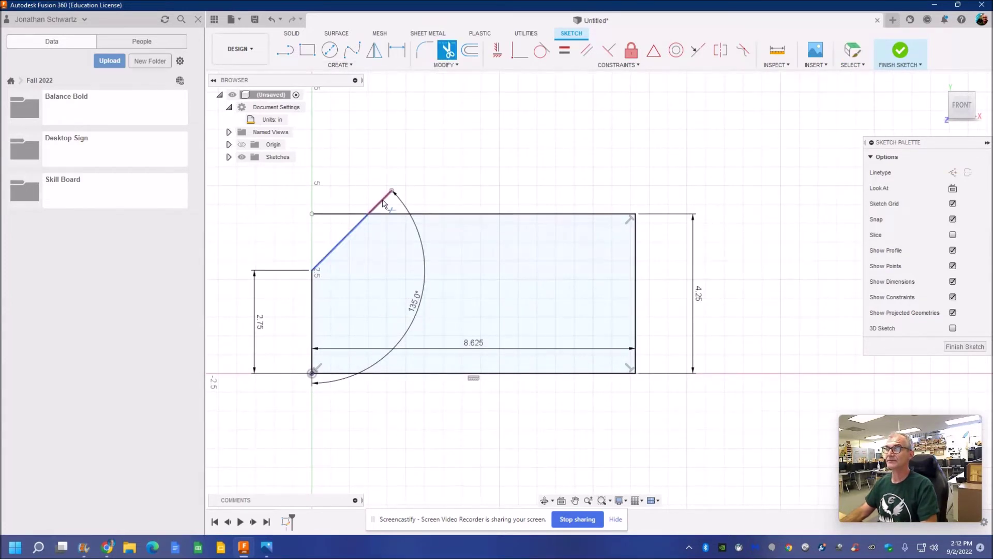
pyautogui.click(348, 214)
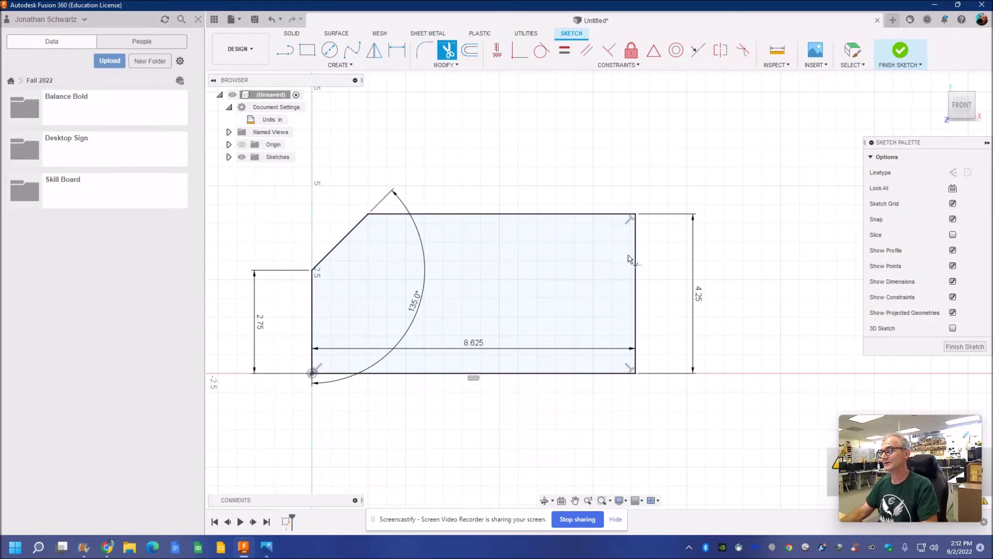
pyautogui.click(311, 56)
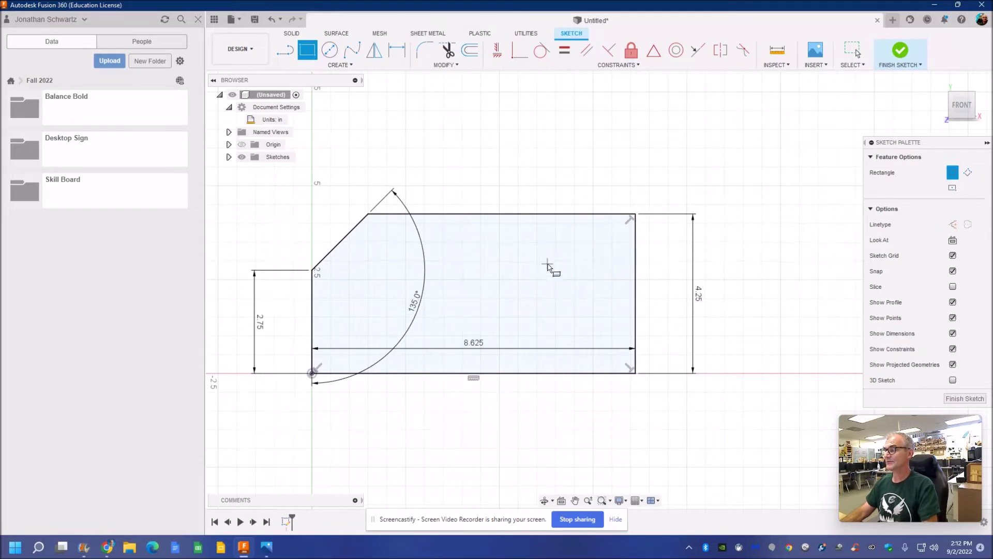
# Step: Draw a 2 × 2 in construction rectangle from the profile's top-right corner
pyautogui.click(953, 225)
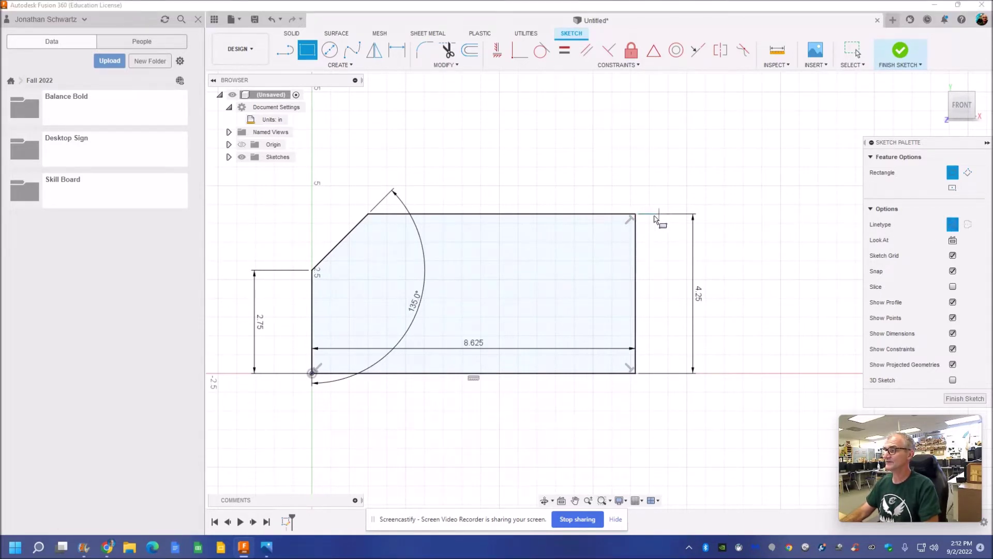
pyautogui.click(634, 214)
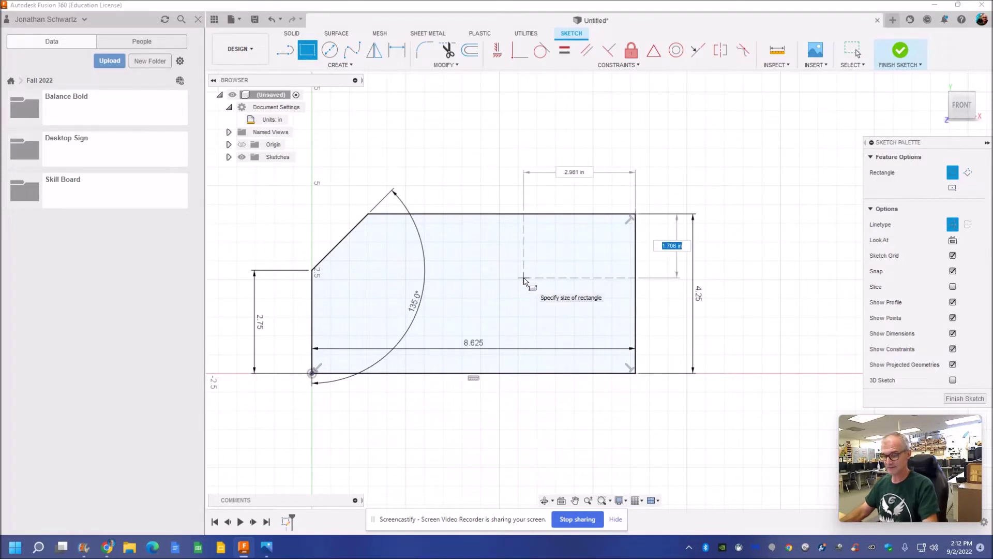
pyautogui.write('2')
pyautogui.press('Tab')
pyautogui.write('2')
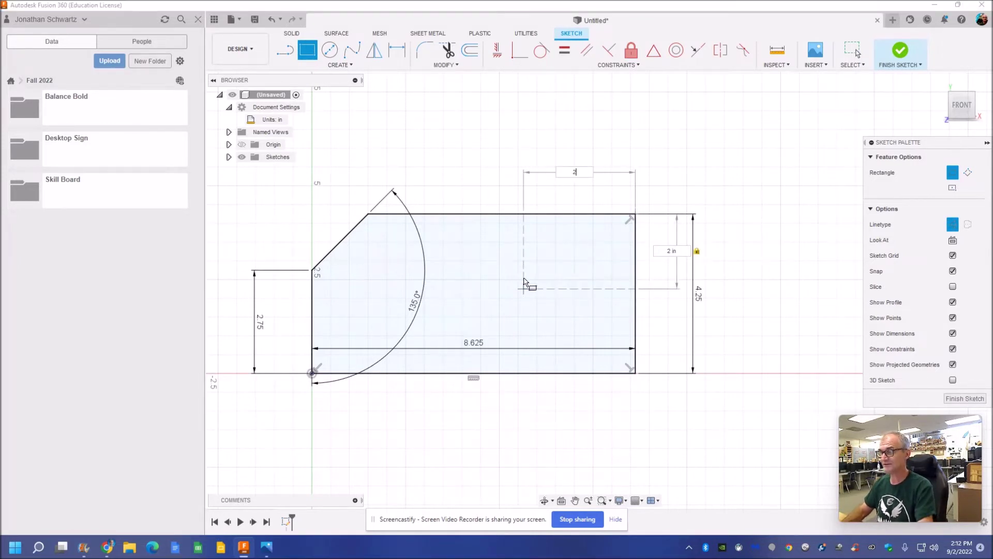
pyautogui.press('Tab')
pyautogui.press('Return')
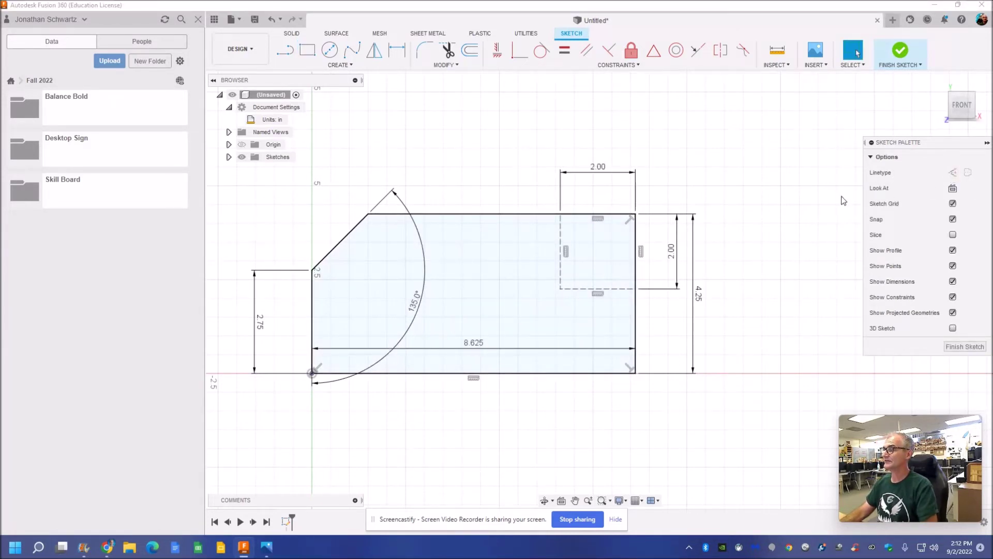
# Step: Draw a 4 in diameter circle centred on the construction square's inner corner
pyautogui.click(330, 51)
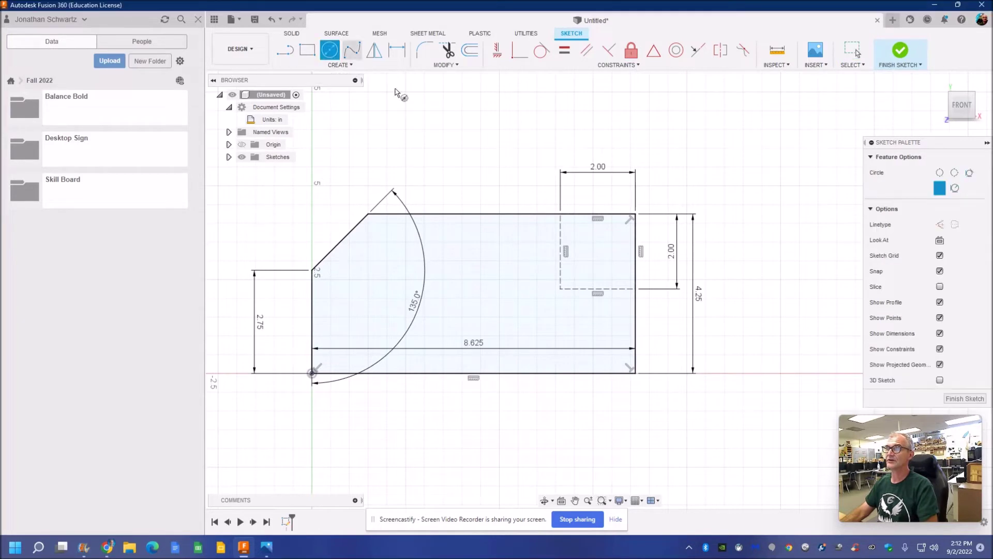
pyautogui.click(561, 288)
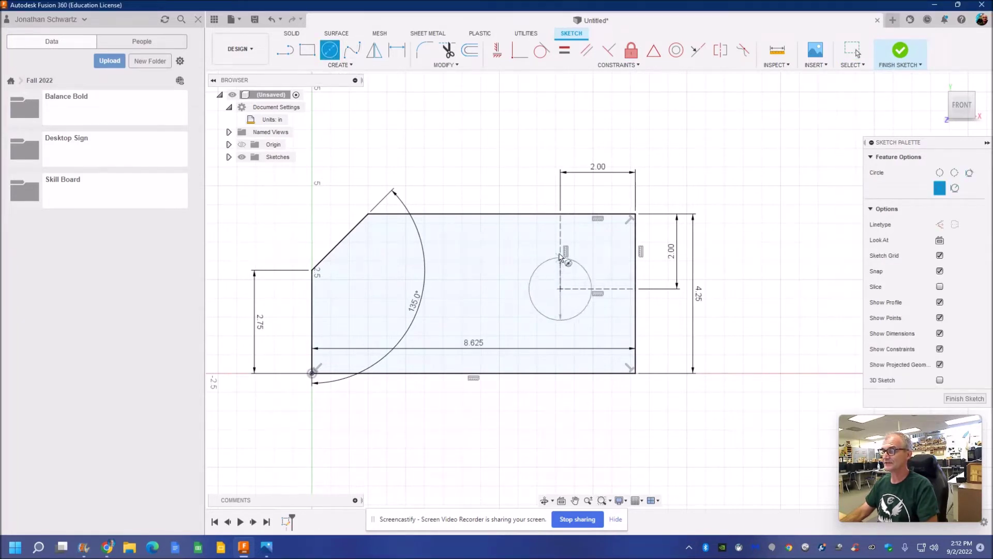
pyautogui.click(559, 216)
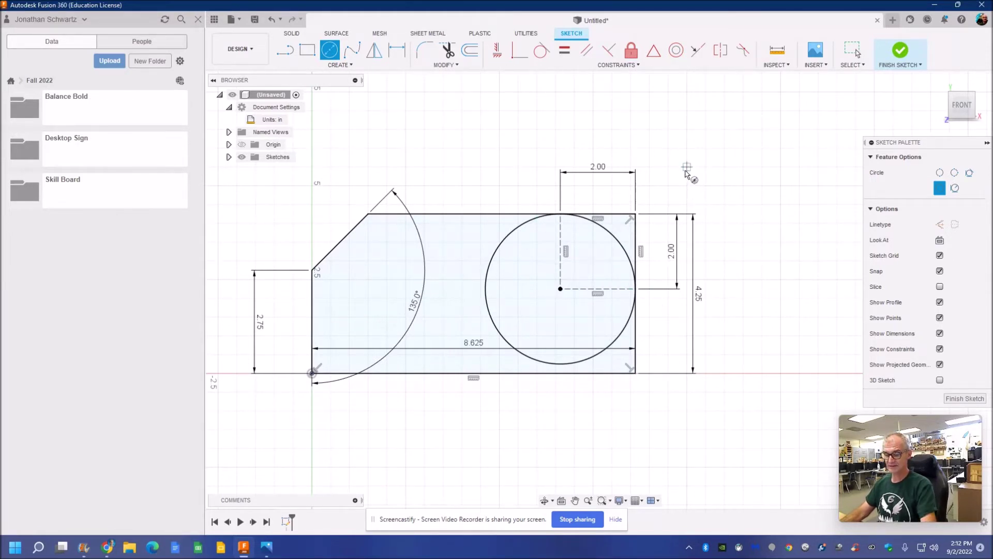
pyautogui.press('Escape')
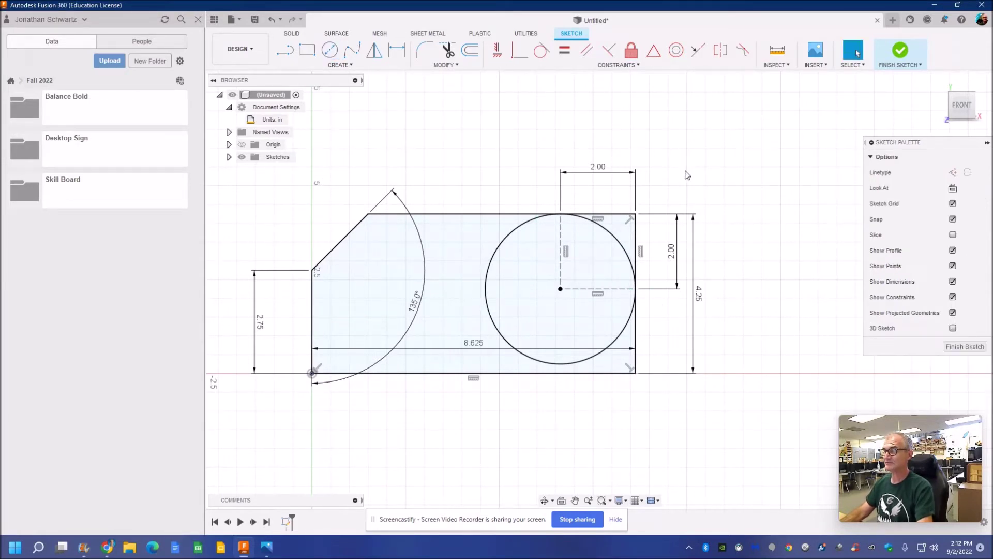
# Step: Trim the circle's outer arc and the square corner edges, leaving a 2 in radius round
pyautogui.click(448, 49)
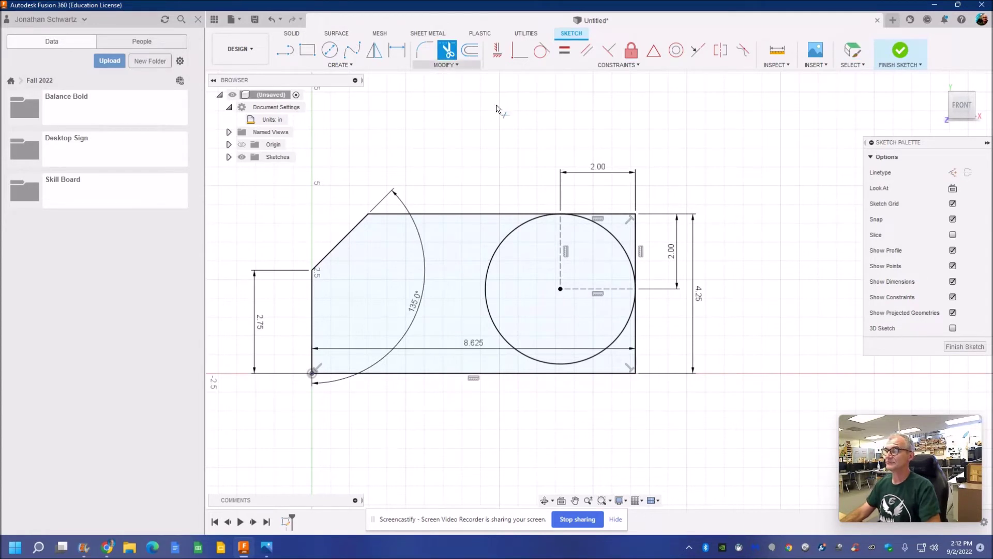
pyautogui.click(522, 225)
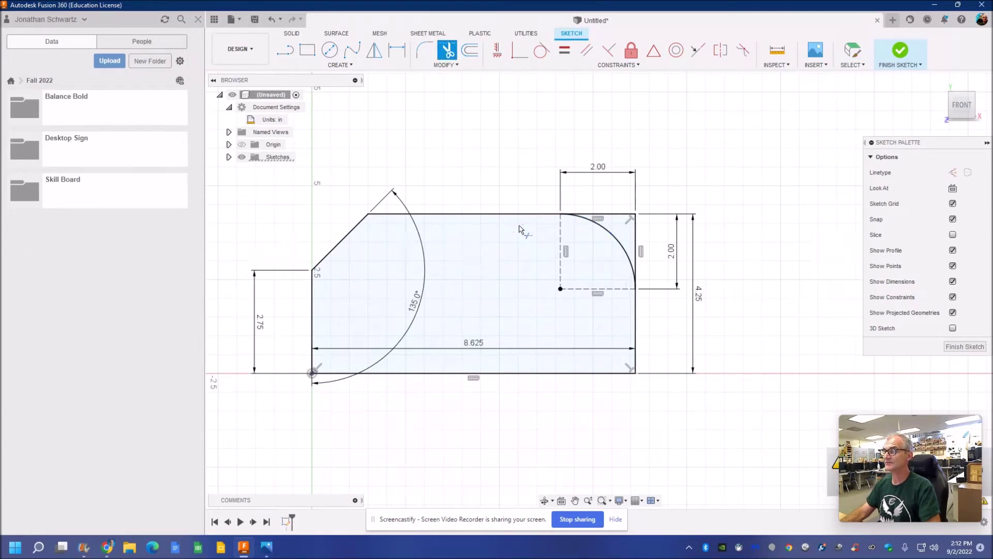
pyautogui.click(613, 216)
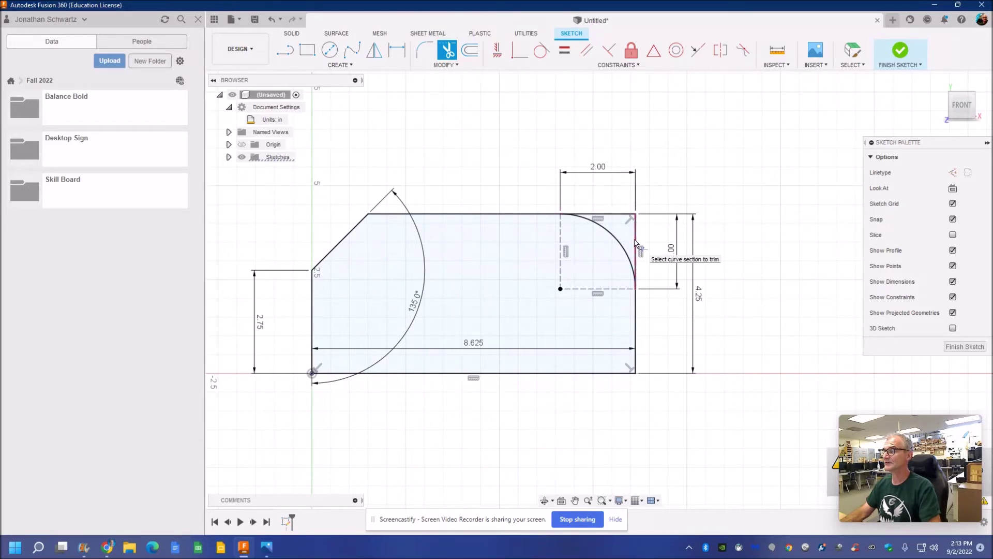
pyautogui.click(627, 228)
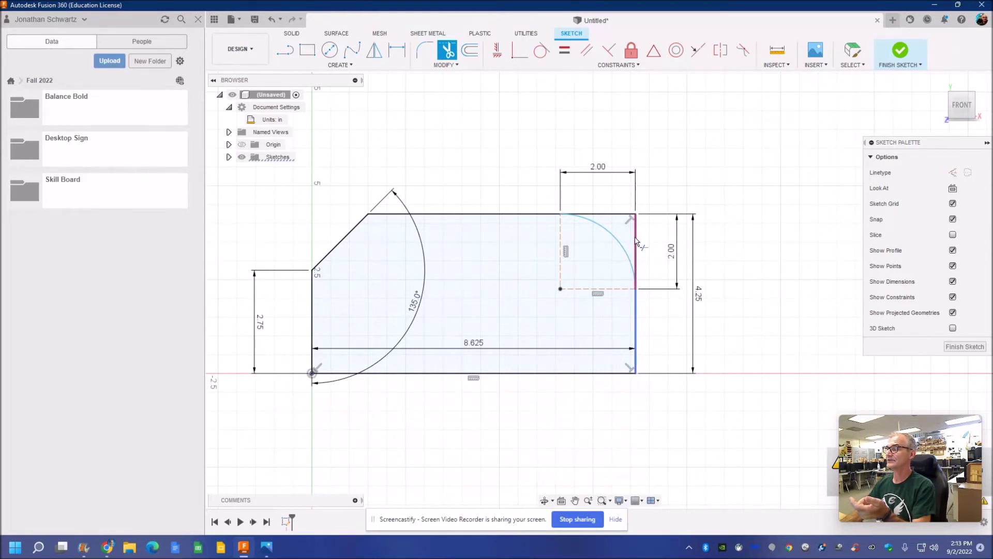
pyautogui.click(635, 235)
pyautogui.click(619, 218)
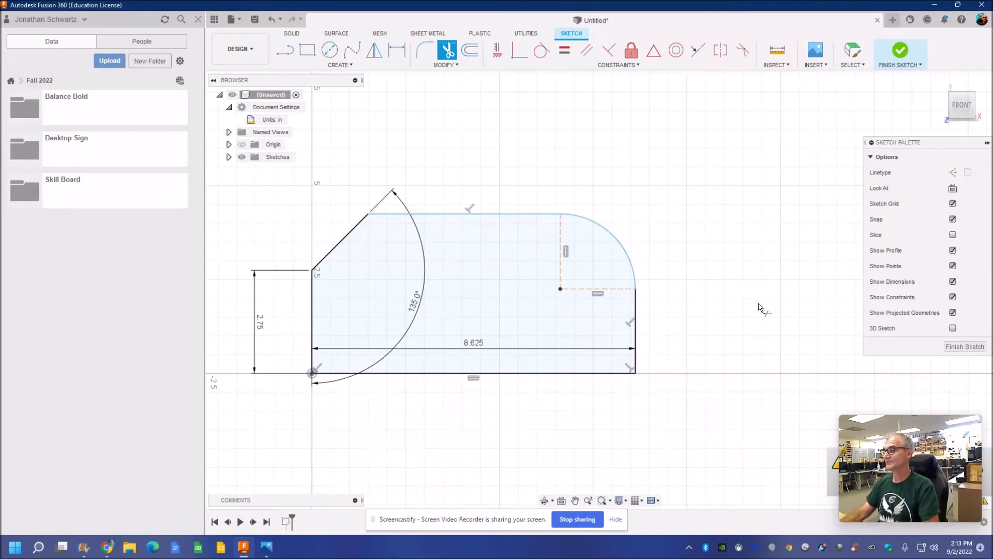
# Step: Finish the sketch and extrude the rounded, chamfered profile 0.75 in
pyautogui.click(959, 346)
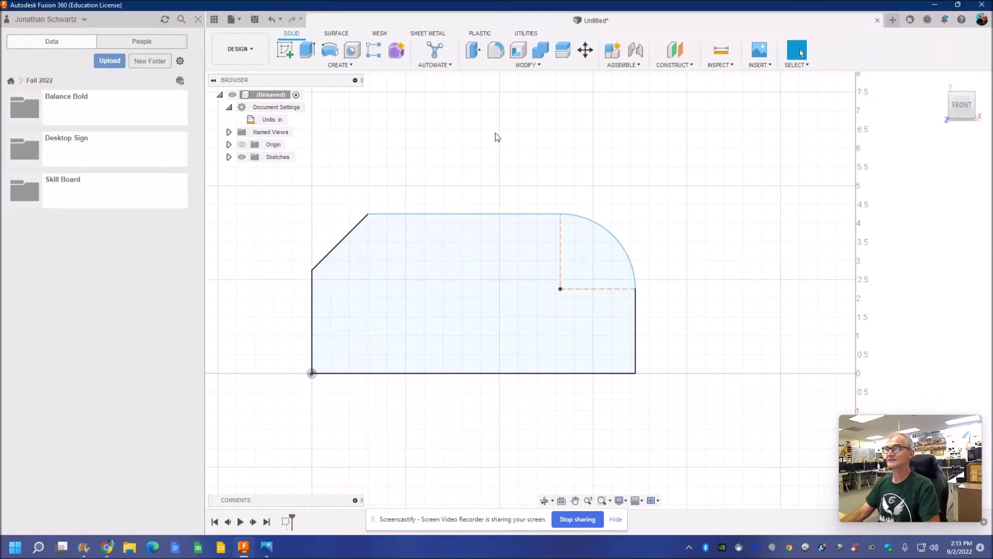
pyautogui.click(310, 52)
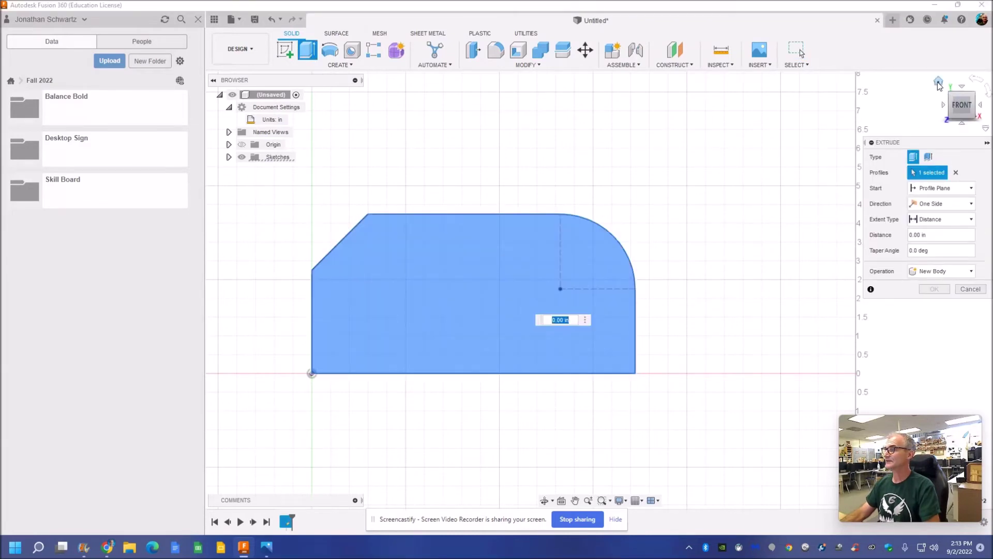
pyautogui.click(939, 82)
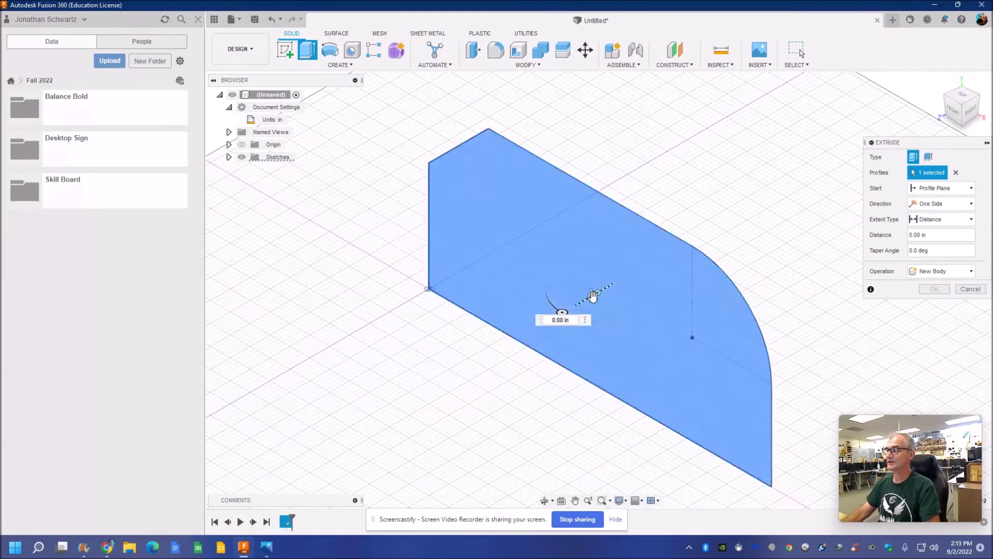
pyautogui.moveTo(593, 295); pyautogui.dragTo(552, 309)
pyautogui.press('BackSpace')
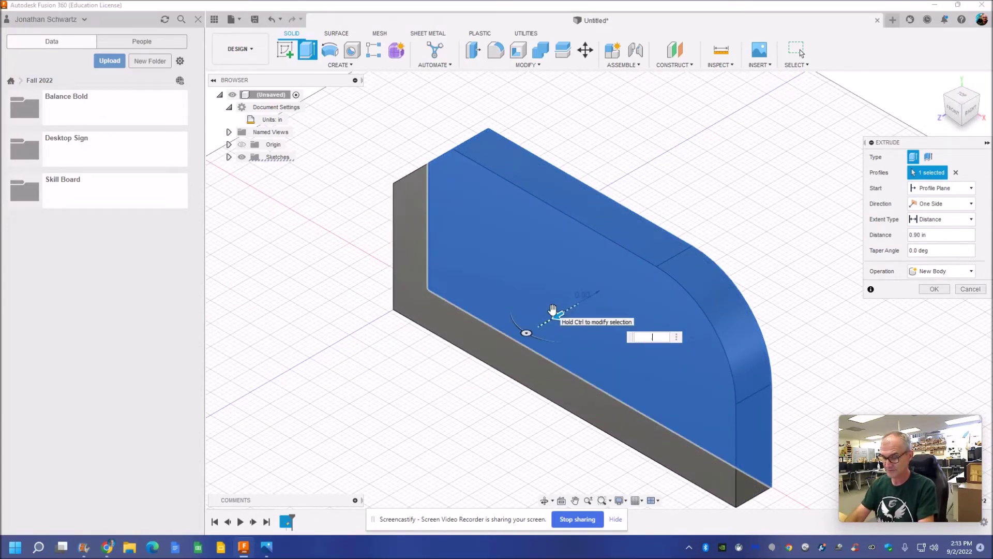
pyautogui.write('.75')
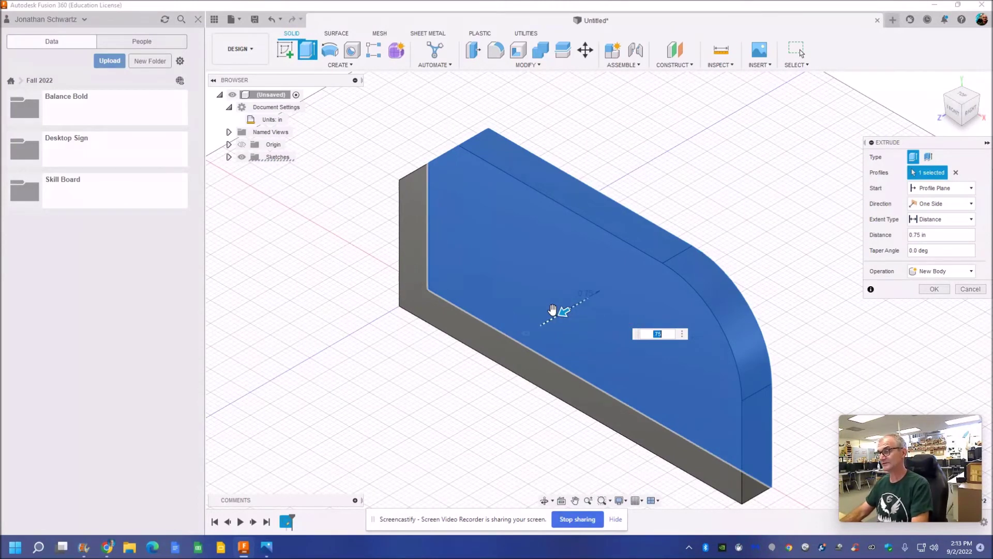
pyautogui.press('Return')
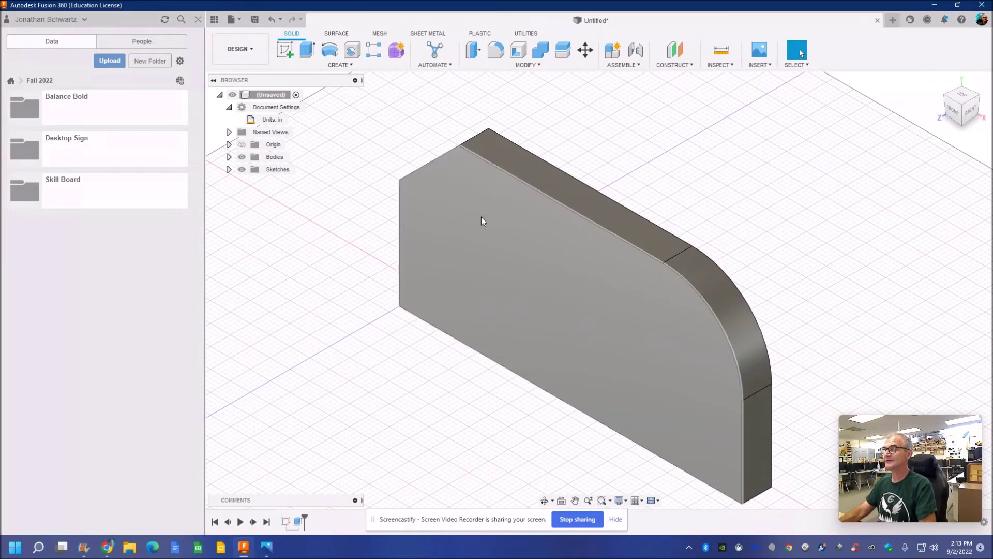
# Step: Apply the 3D Maple - Unfinished appearance to the board body
pyautogui.click(537, 66)
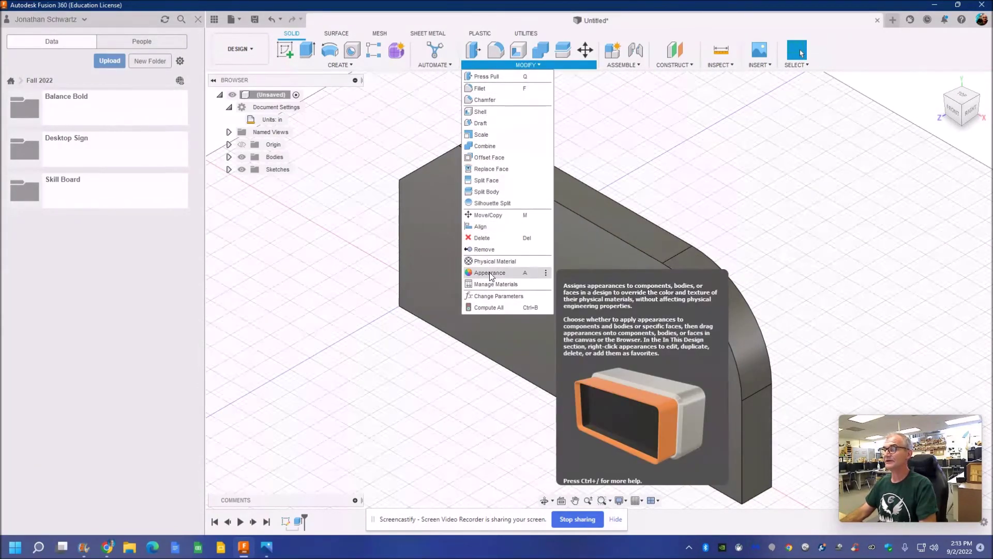
pyautogui.click(667, 122)
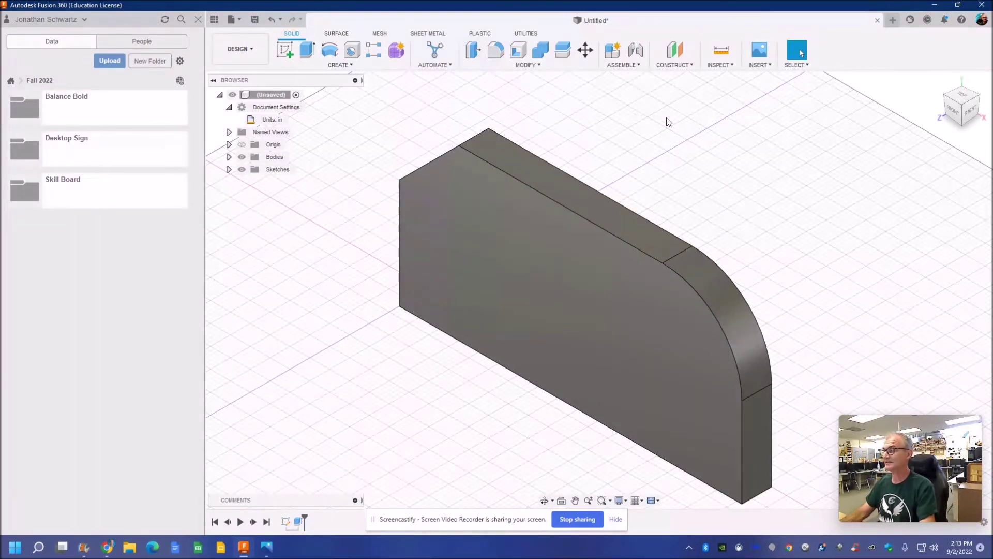
pyautogui.press('a')
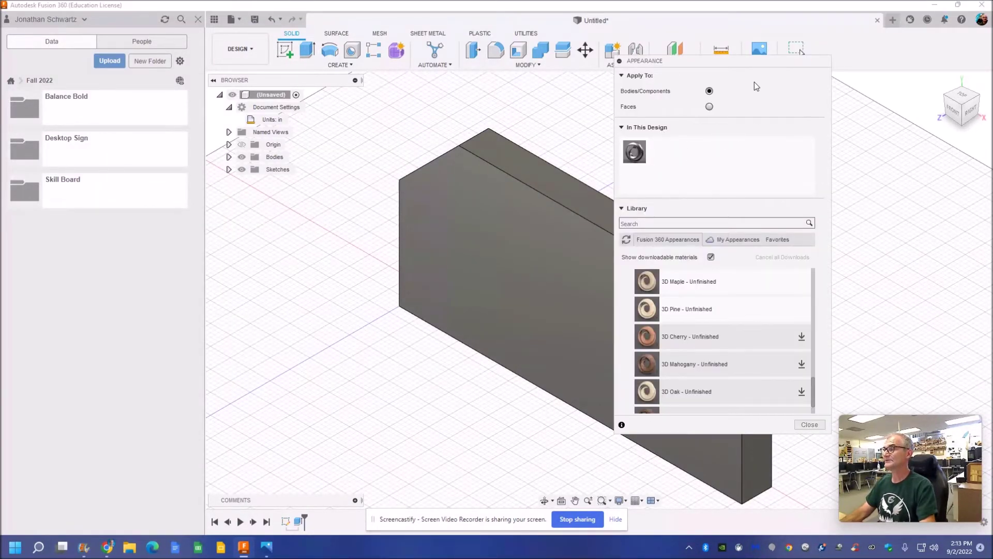
pyautogui.moveTo(743, 61); pyautogui.dragTo(859, 73)
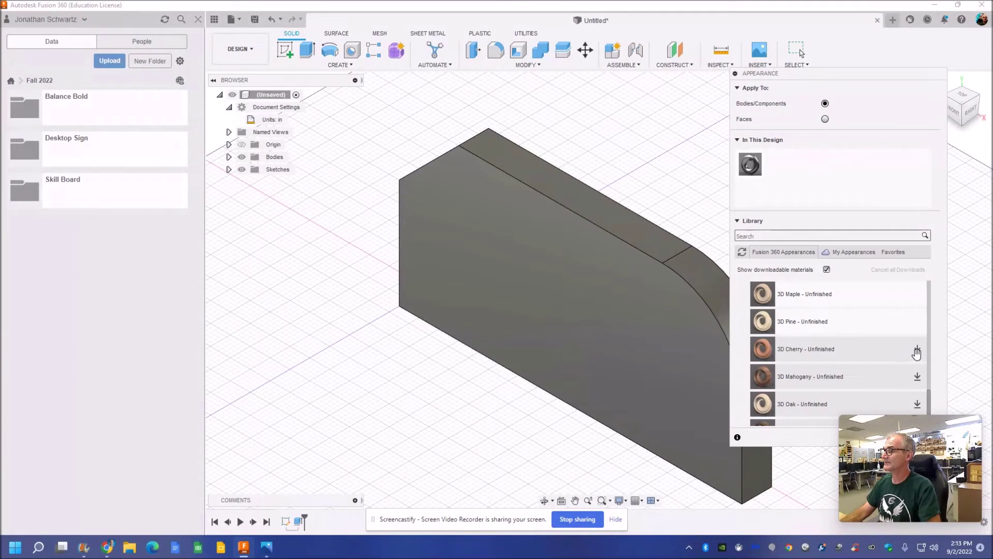
pyautogui.click(763, 295)
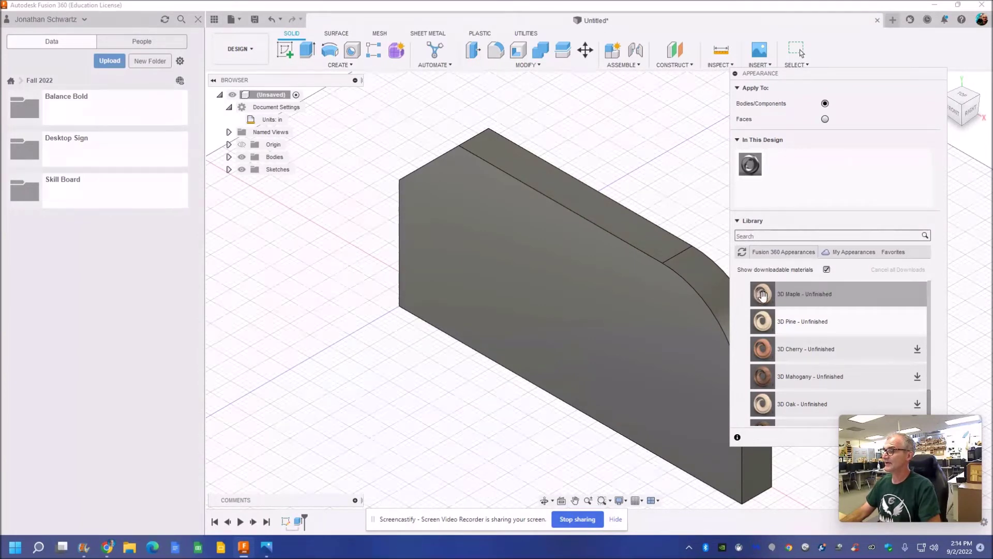
pyautogui.moveTo(760, 296); pyautogui.dragTo(691, 284)
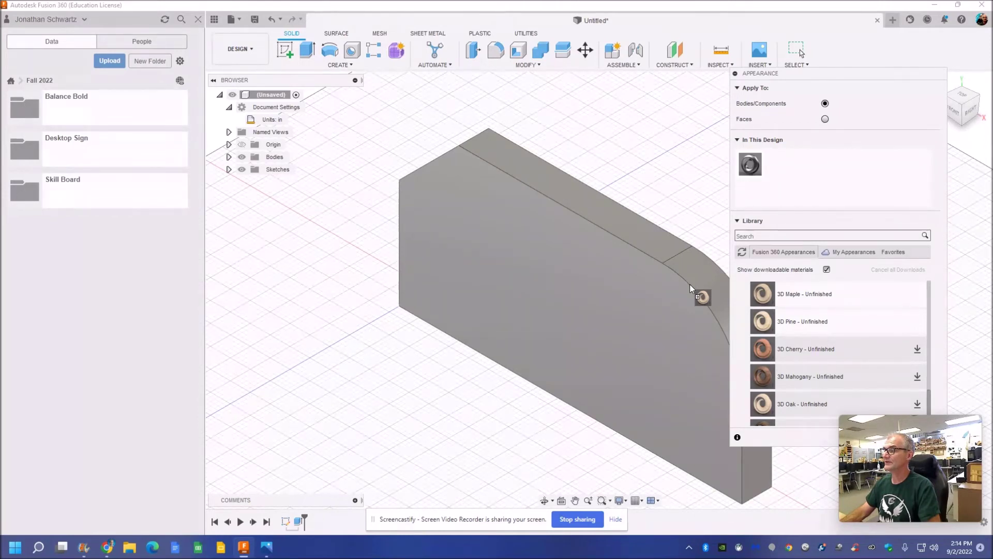
pyautogui.moveTo(690, 284); pyautogui.dragTo(690, 284)
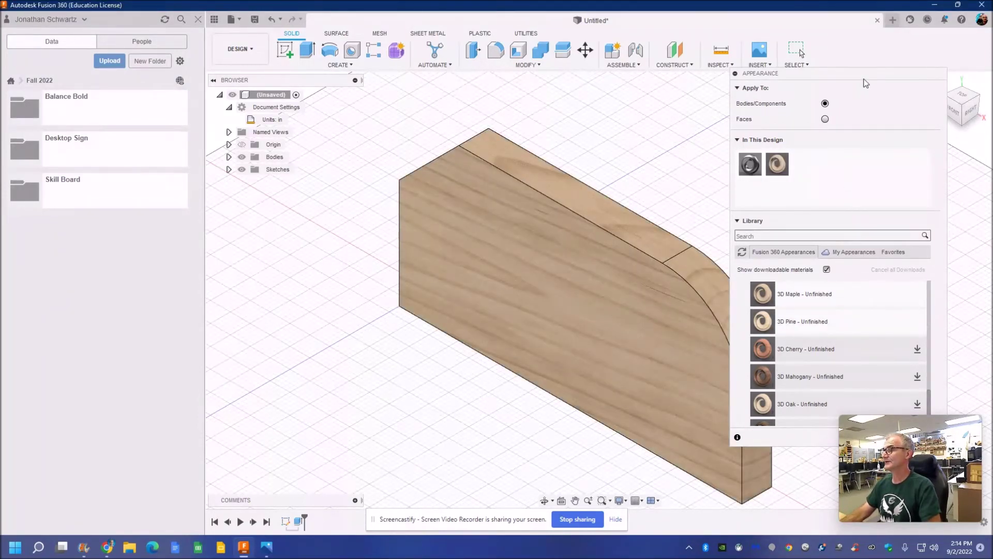
pyautogui.moveTo(857, 77); pyautogui.dragTo(738, 69)
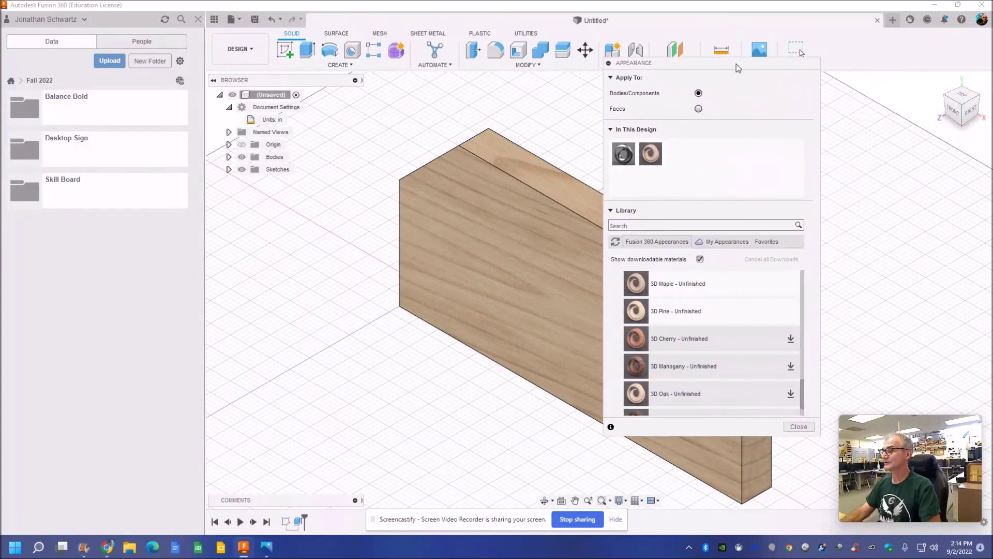
pyautogui.click(798, 426)
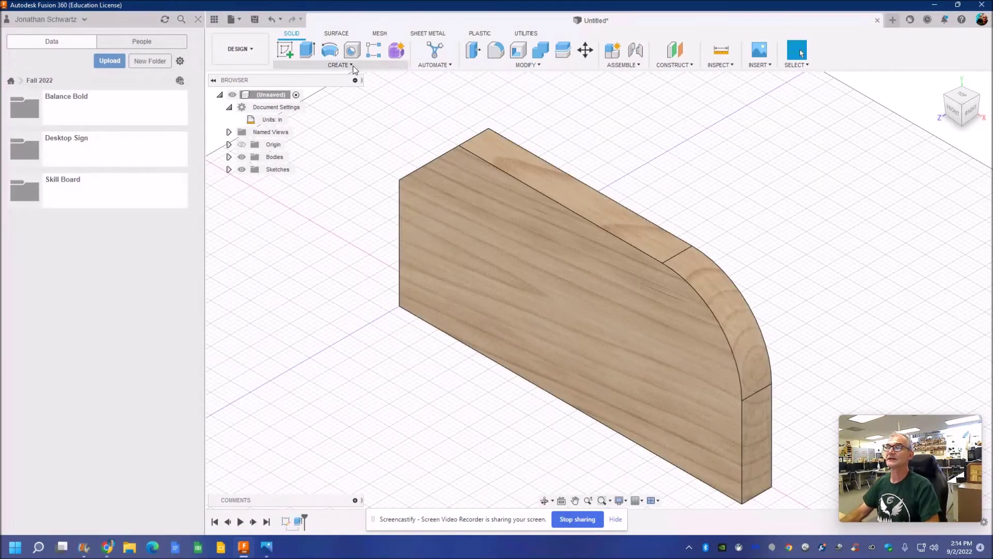
# Step: Start a new sketch on the board's front face
pyautogui.click(353, 66)
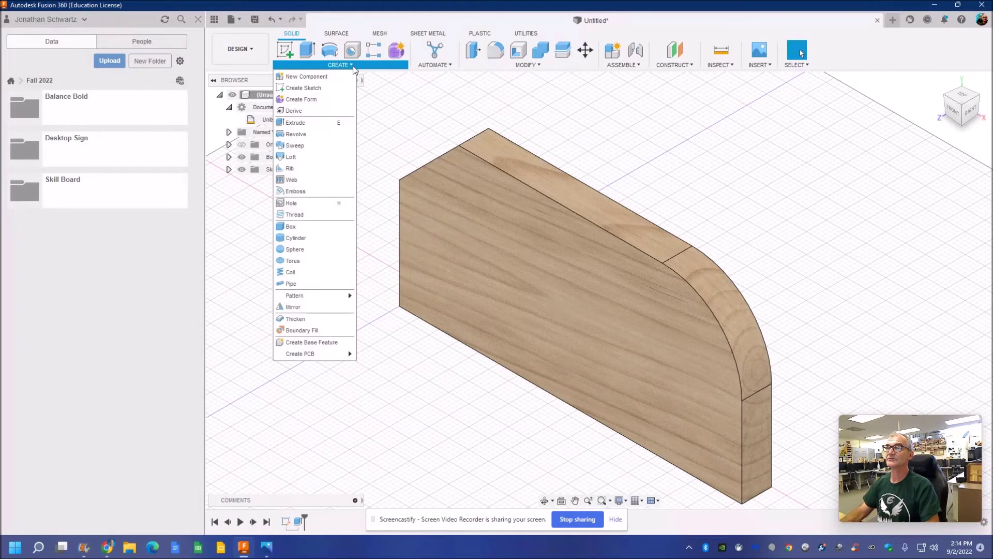
pyautogui.click(322, 86)
pyautogui.click(511, 291)
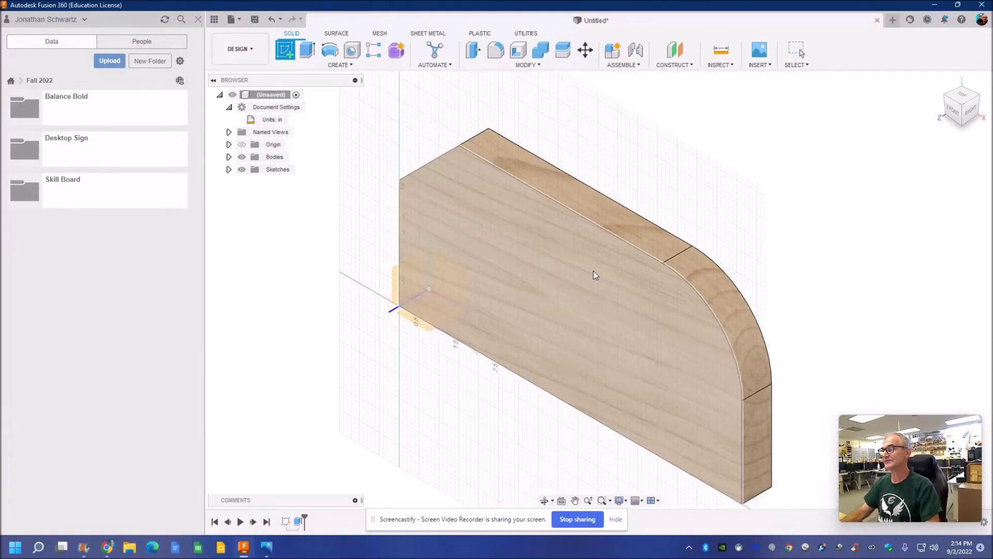
pyautogui.click(606, 274)
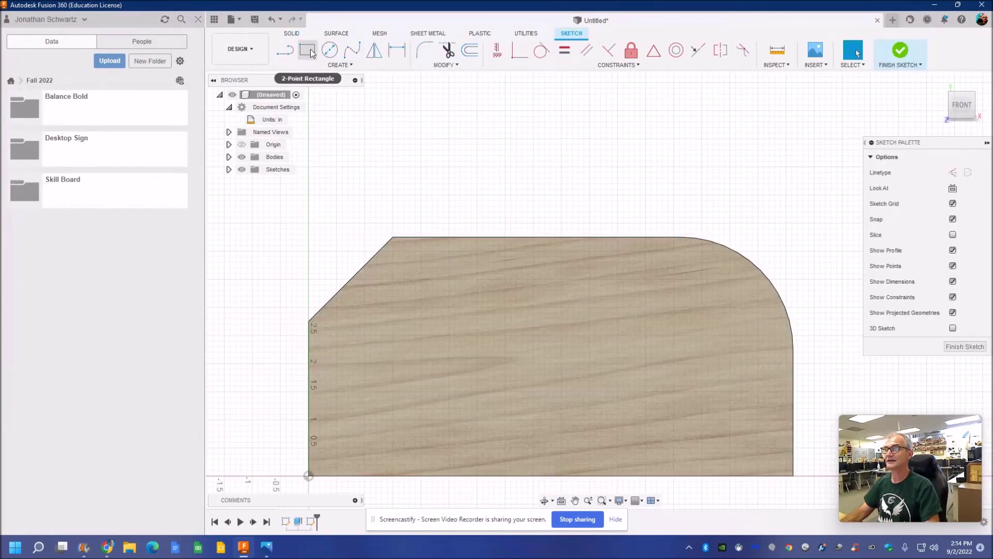
# Step: Draw a dashed 2.00 by 1.50 in construction rectangle from the board's bottom-right corner, then turn Construction off
pyautogui.click(309, 51)
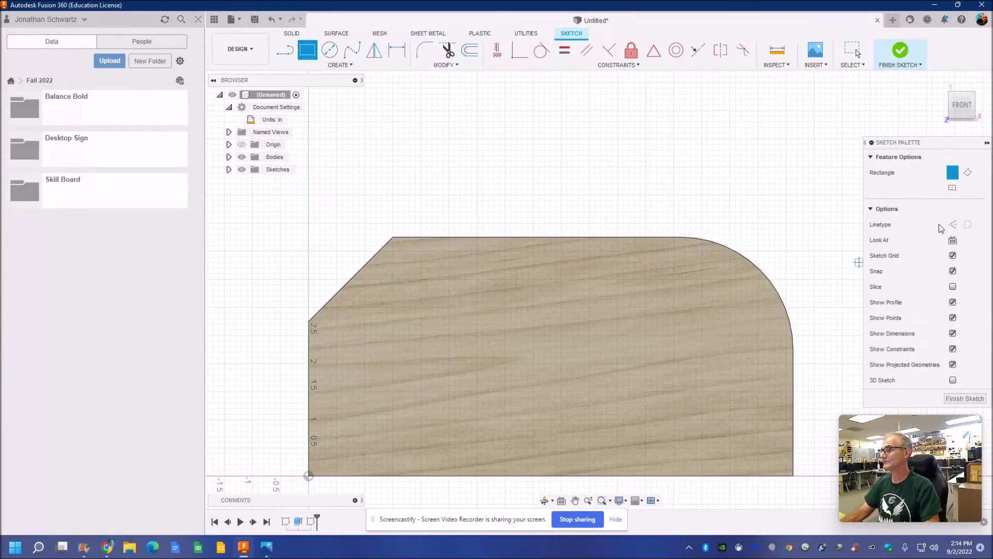
pyautogui.click(954, 226)
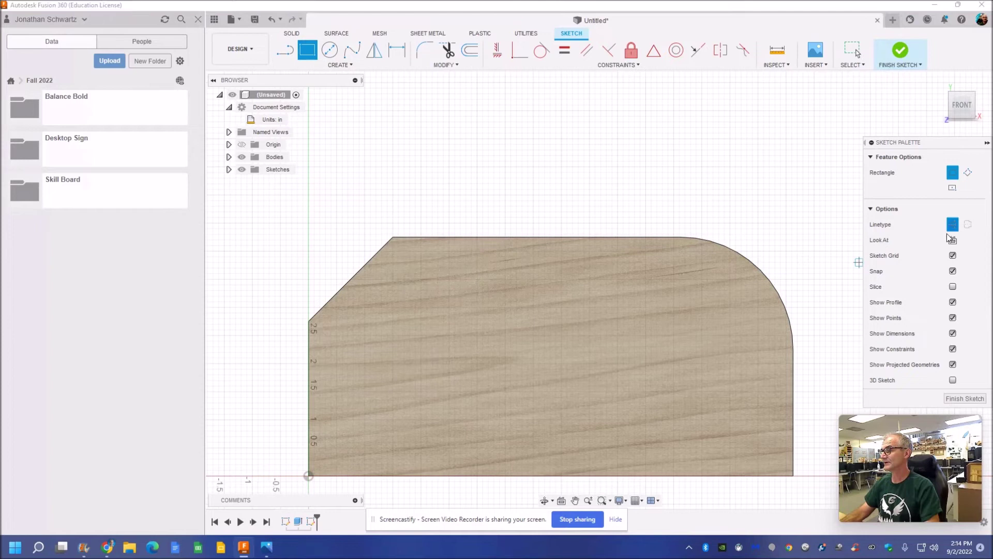
pyautogui.click(794, 476)
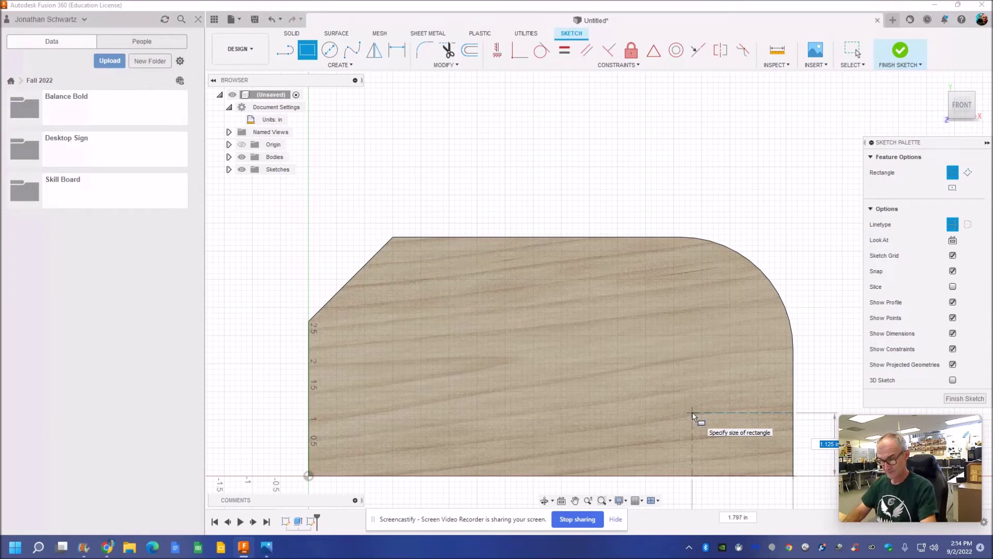
pyautogui.write('1')
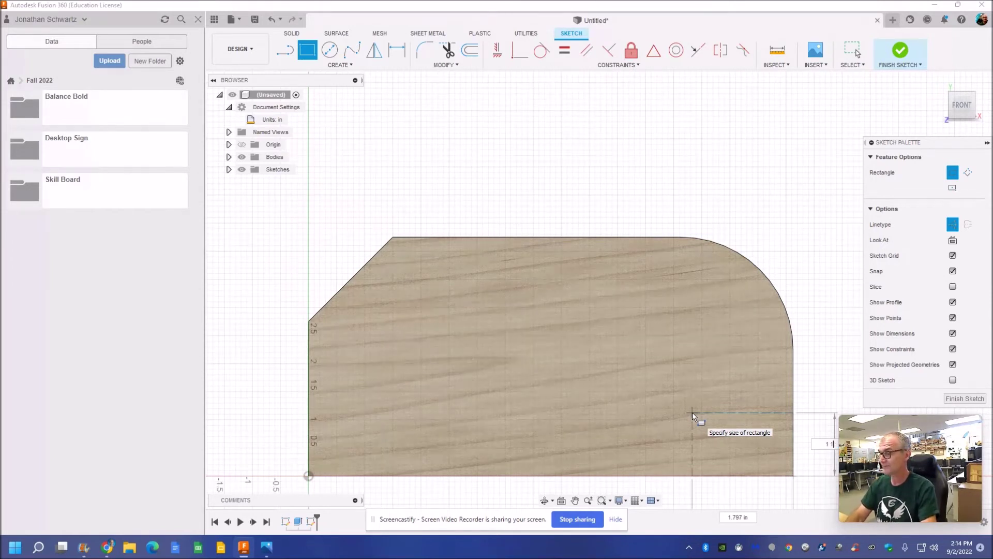
pyautogui.write('.1/2"')
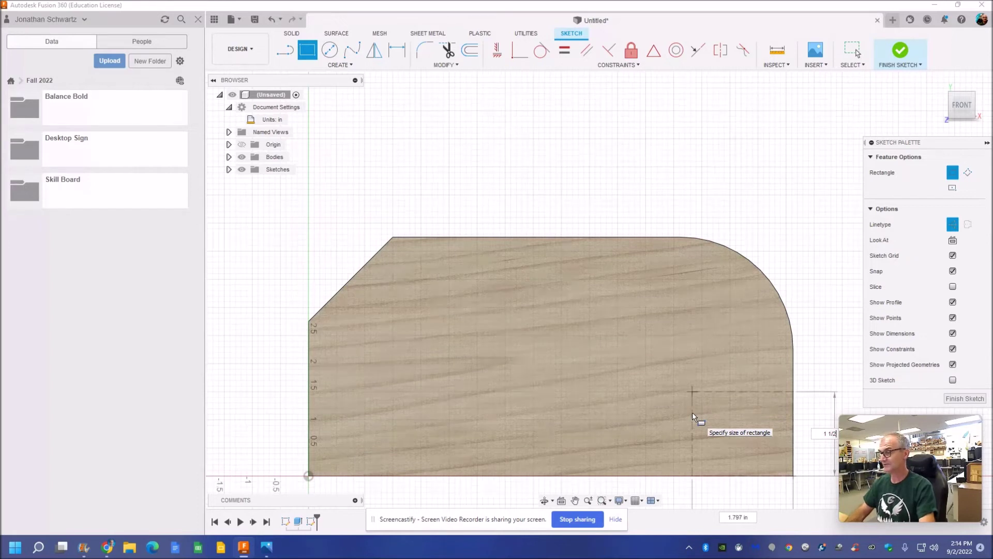
pyautogui.press('Tab')
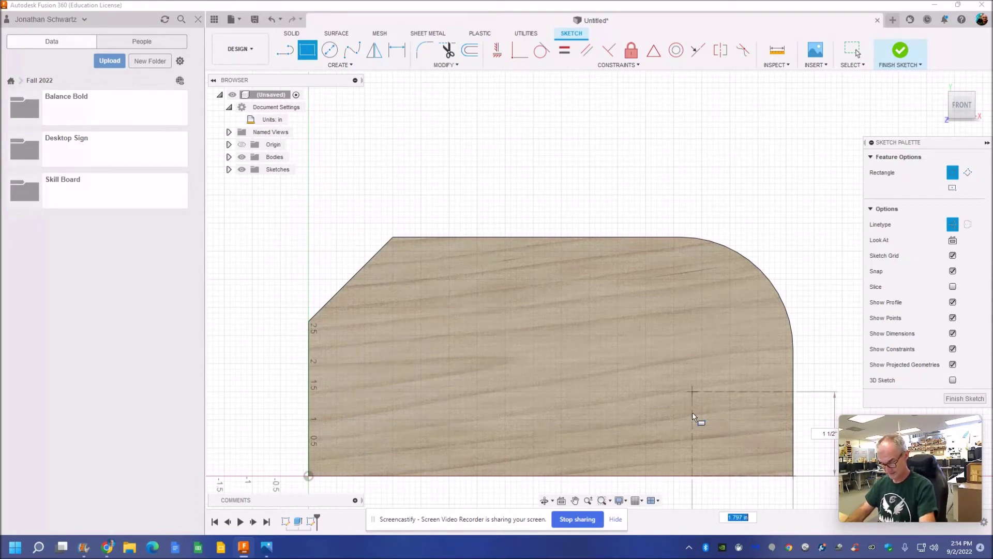
pyautogui.write('2')
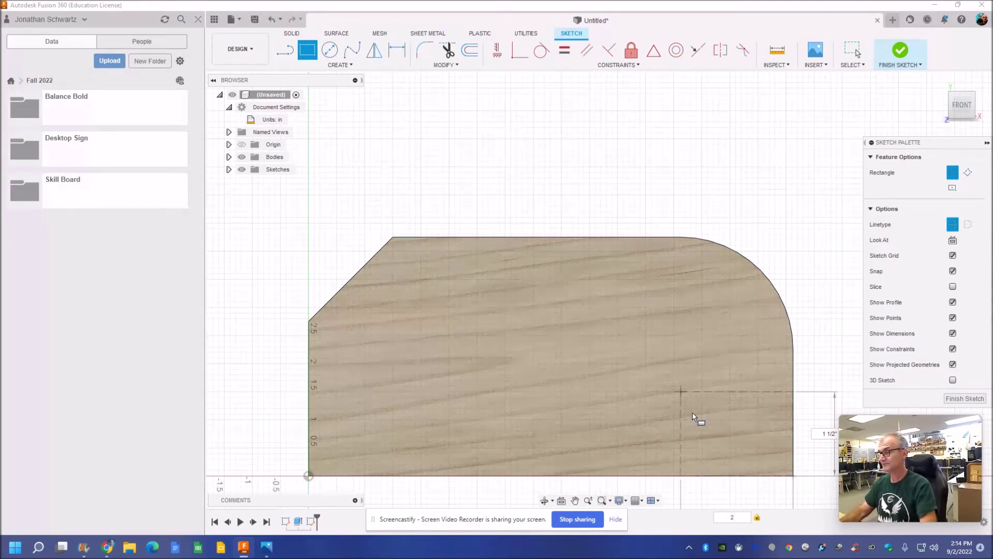
pyautogui.press('Return')
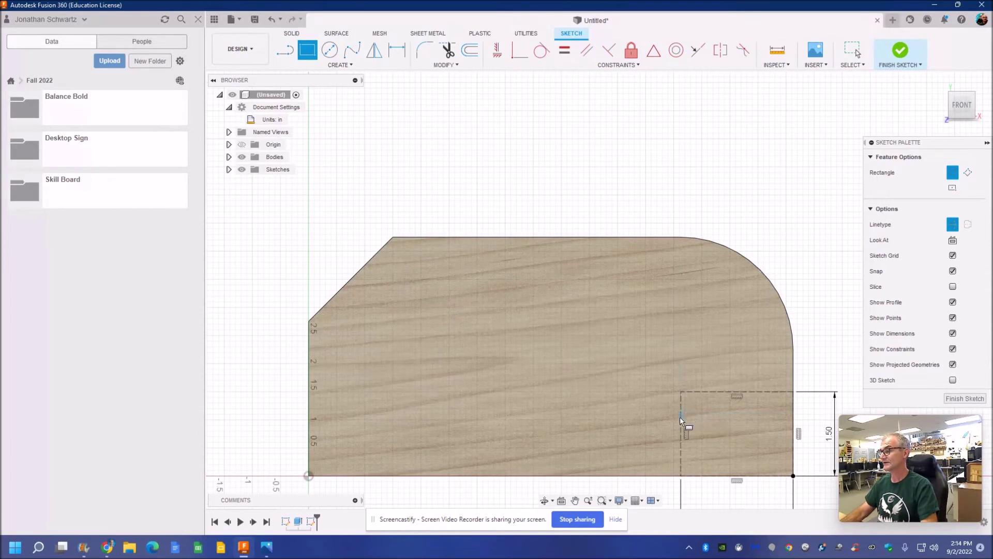
pyautogui.moveTo(588, 412); pyautogui.dragTo(554, 348, button='middle')
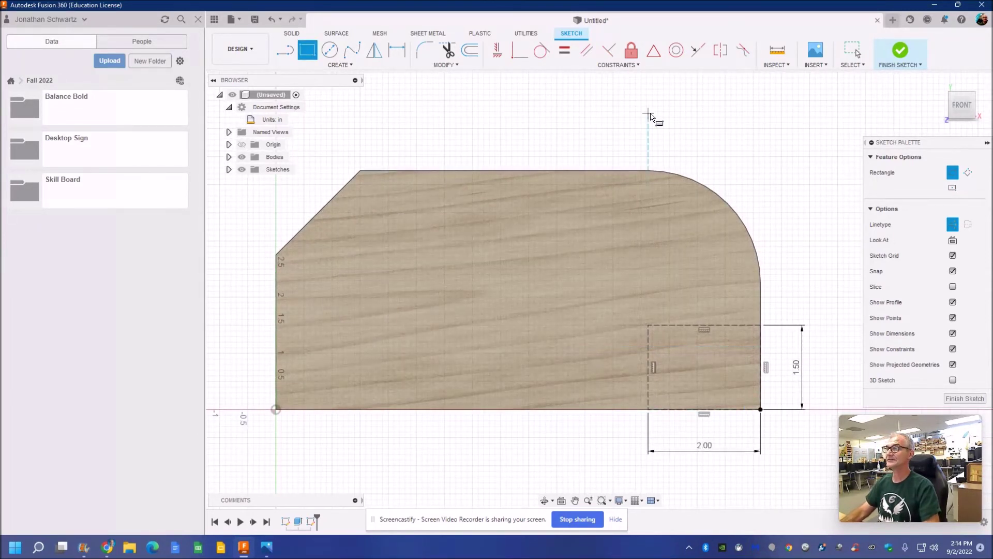
pyautogui.click(952, 224)
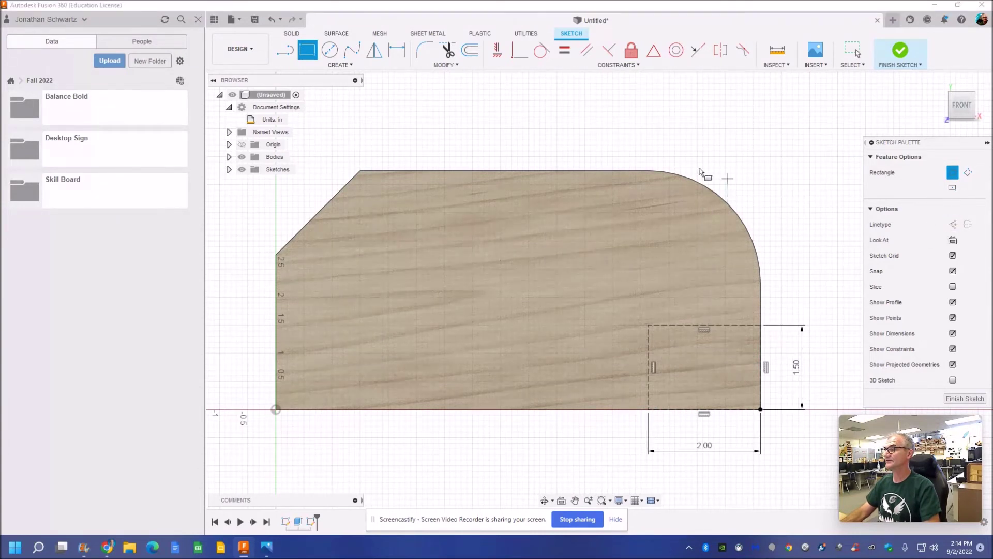
# Step: Draw a 1.5 in diameter circle centred on the construction rectangle's upper-left corner
pyautogui.click(329, 50)
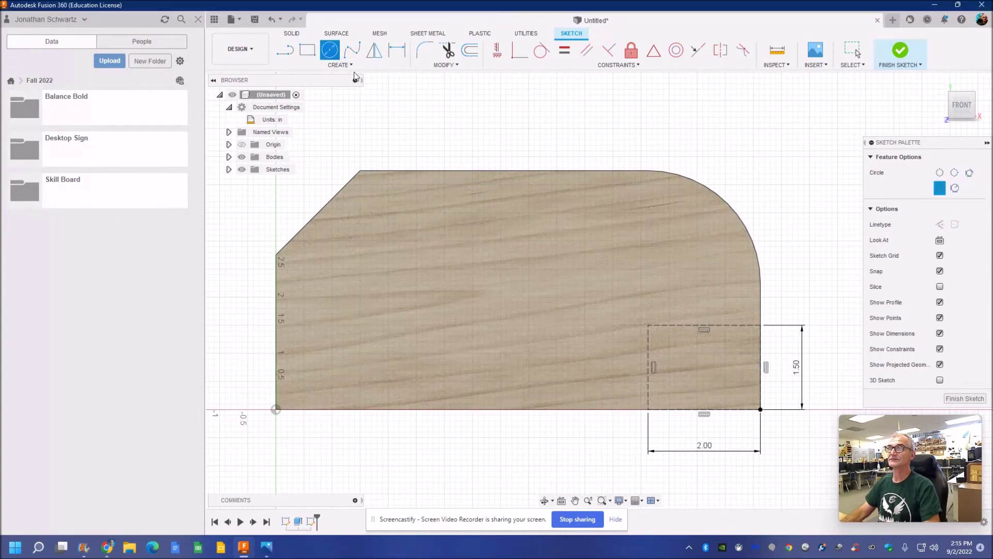
pyautogui.click(650, 326)
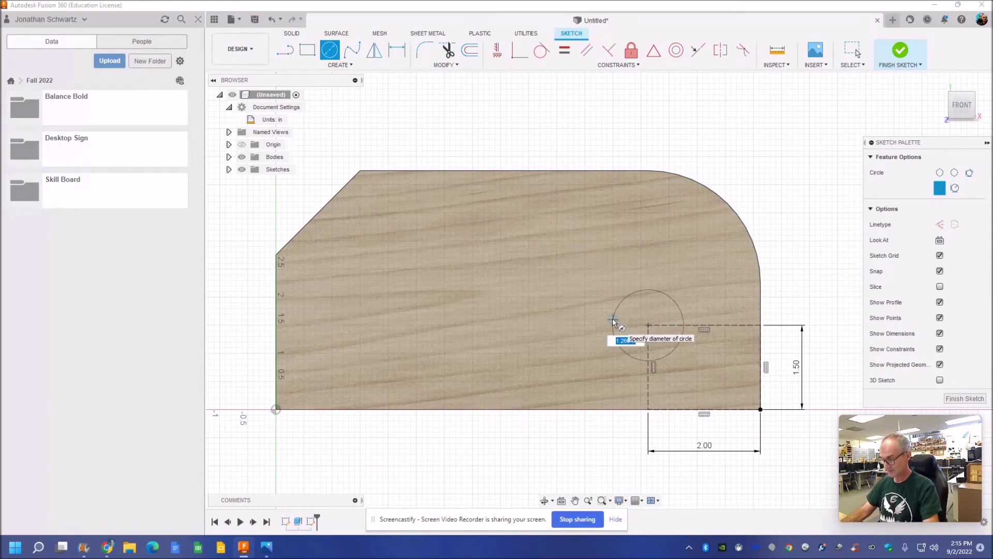
pyautogui.press('BackSpace')
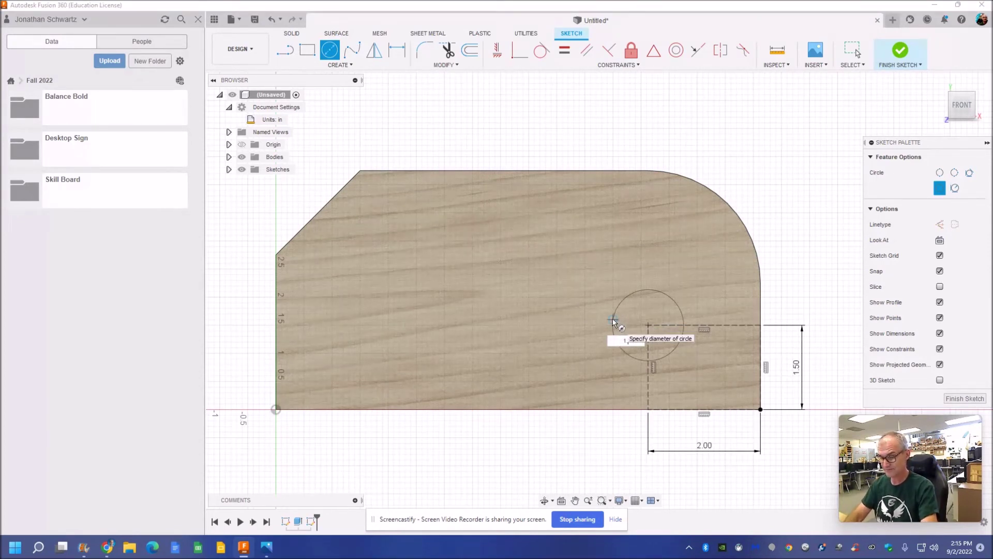
pyautogui.write('1.5')
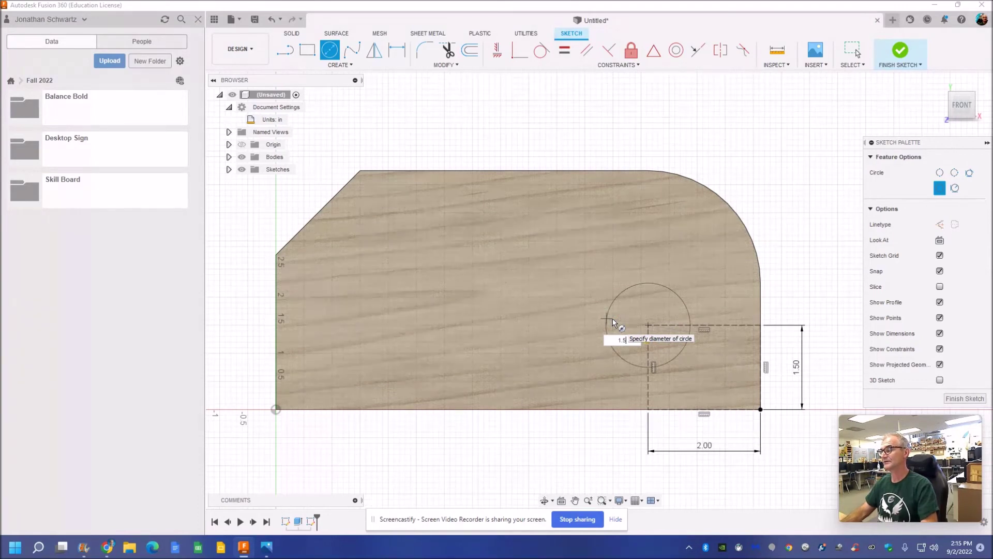
pyautogui.click(612, 318)
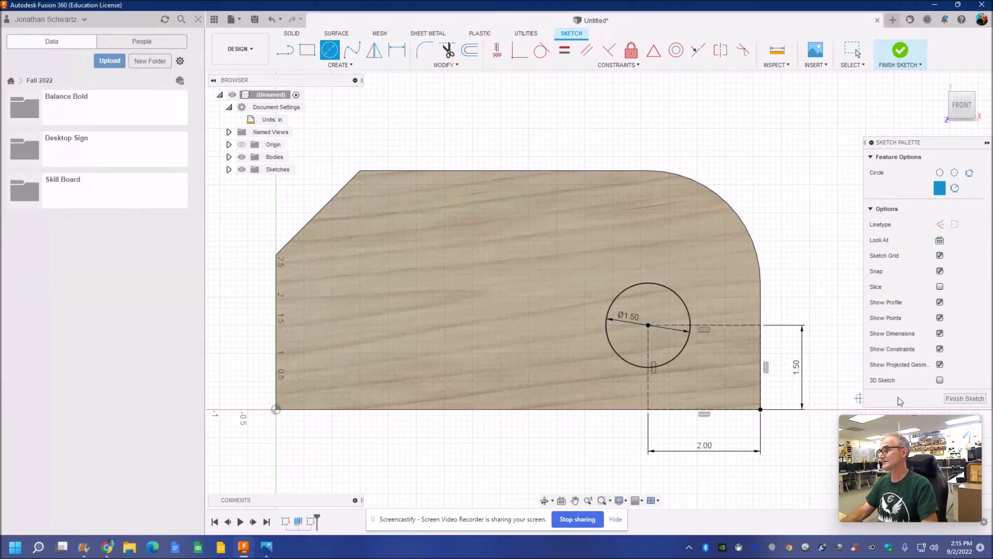
pyautogui.keyDown('shift'); pyautogui.moveTo(951, 403); pyautogui.dragTo(955, 399, button='middle'); pyautogui.keyUp('shift')
# Step: Finish the sketch and extrude-cut the 1.5 in circle -0.375 in into the board's front face
pyautogui.press('Escape')
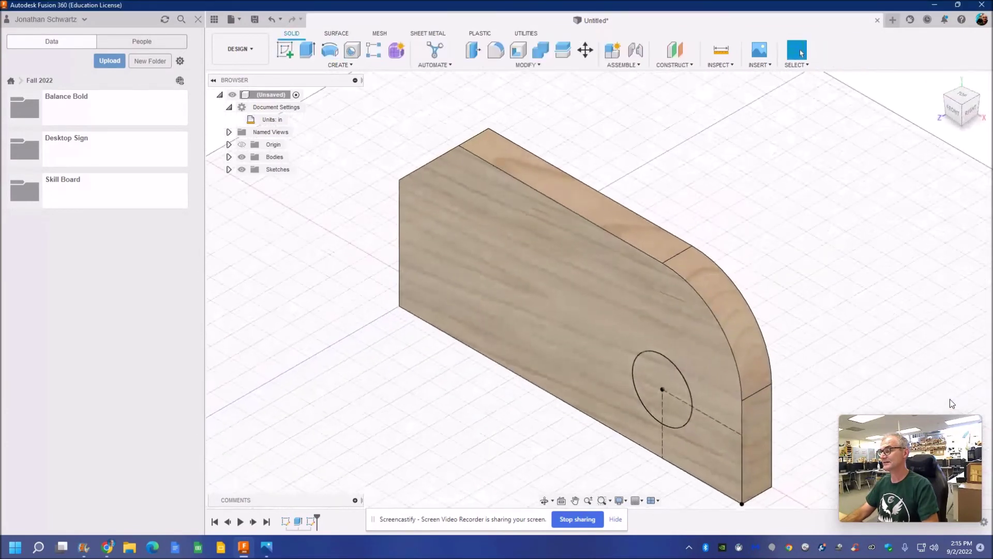
pyautogui.click(308, 50)
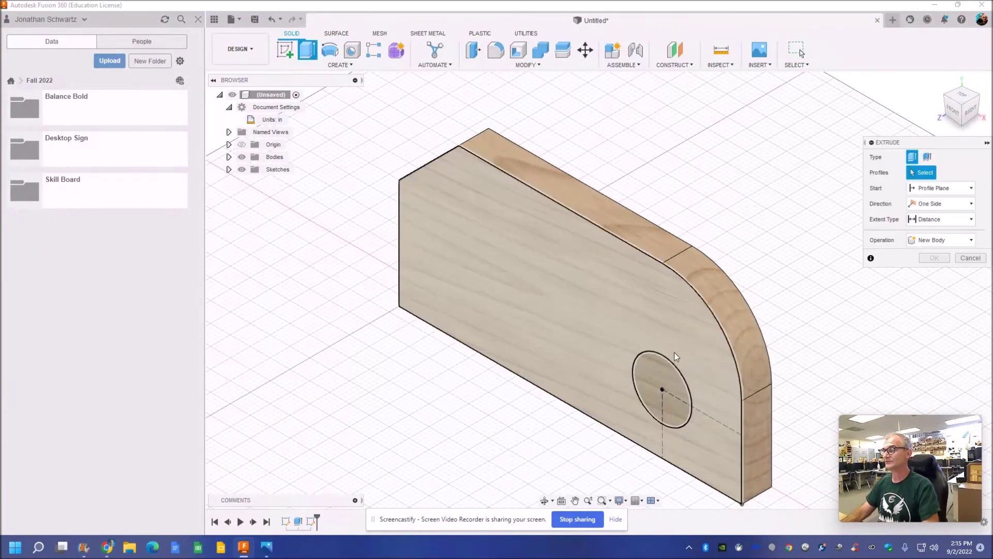
pyautogui.click(655, 389)
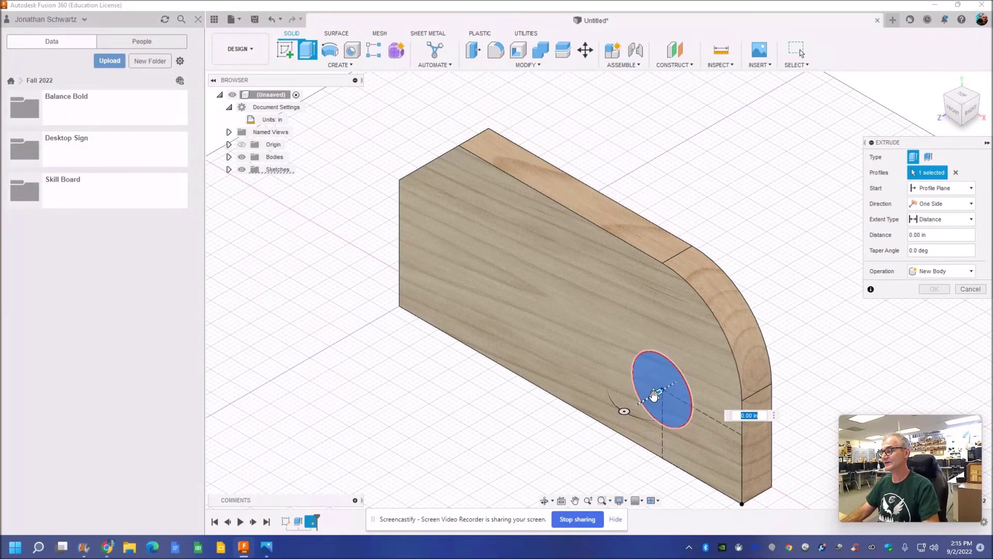
pyautogui.moveTo(654, 390); pyautogui.dragTo(593, 415)
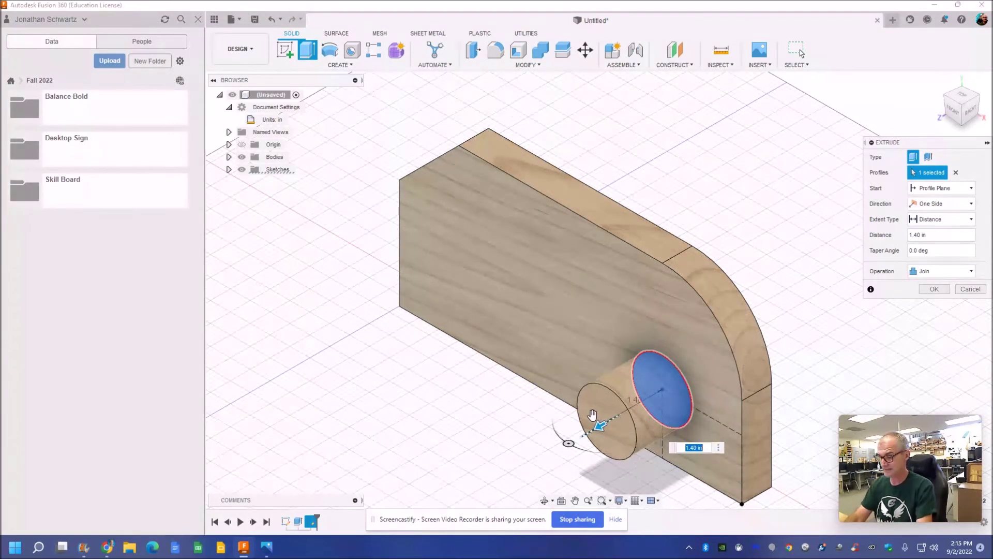
pyautogui.press('BackSpace')
pyautogui.write('-')
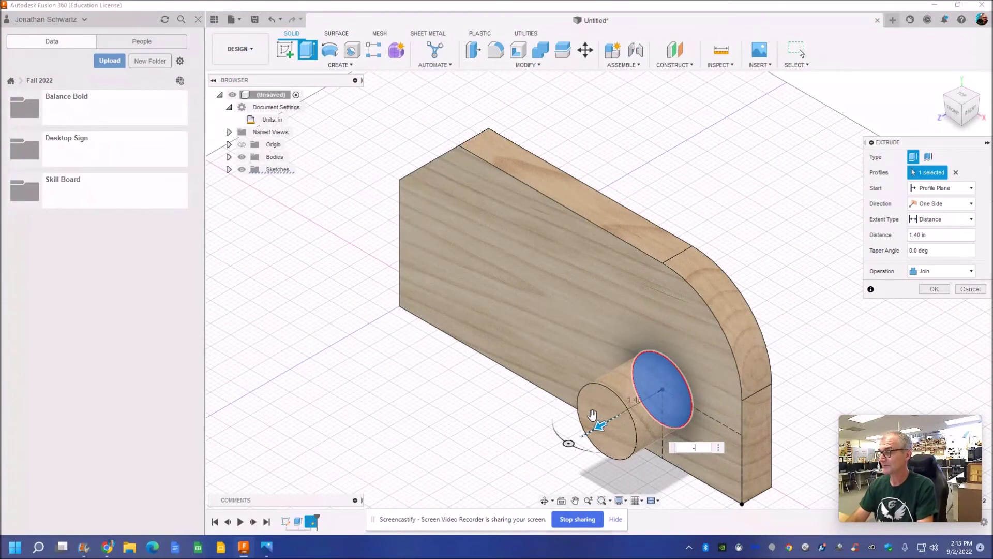
pyautogui.write('.375')
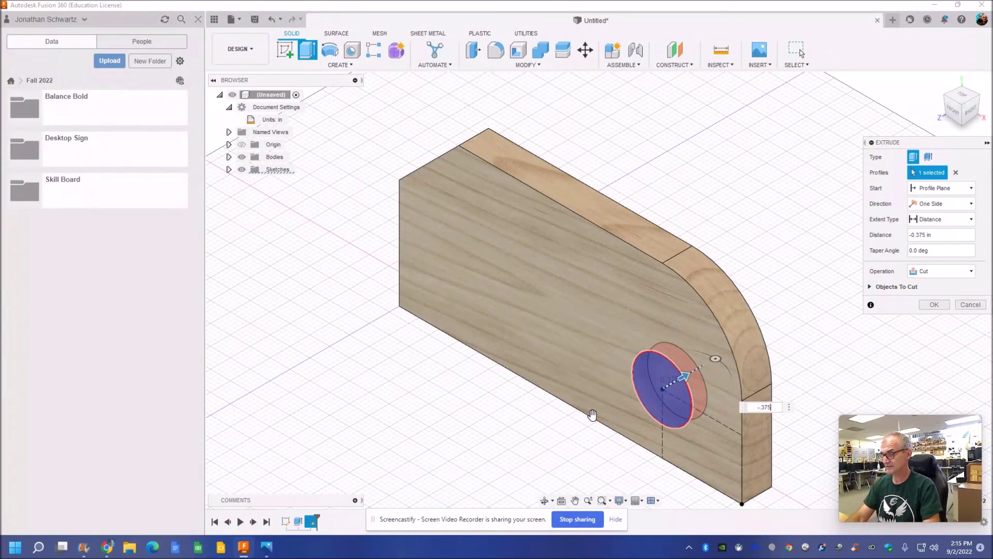
pyautogui.press('Return')
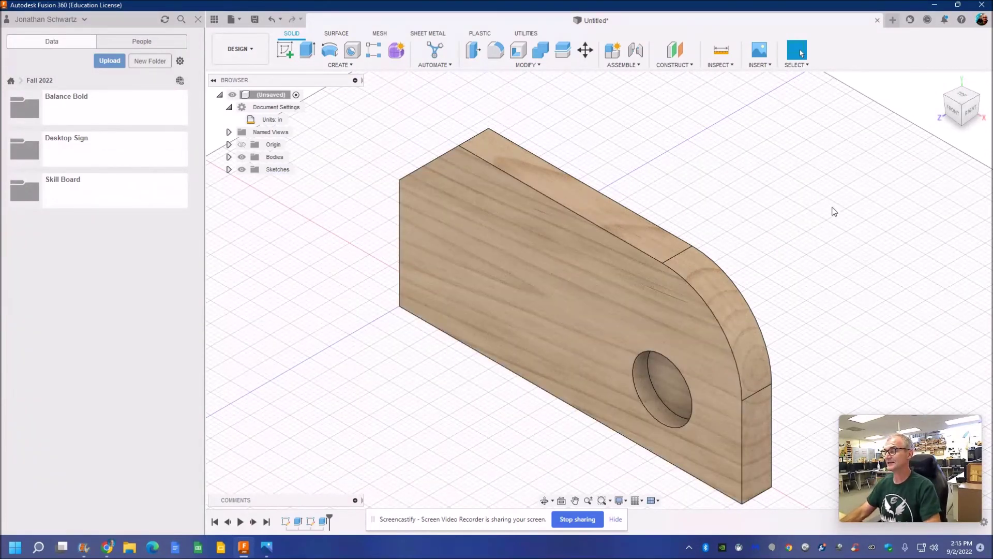
# Step: Start a drawing from the design and save it as Skills Board JS in the Fall 2022 folder
pyautogui.click(245, 52)
pyautogui.moveTo(234, 185)
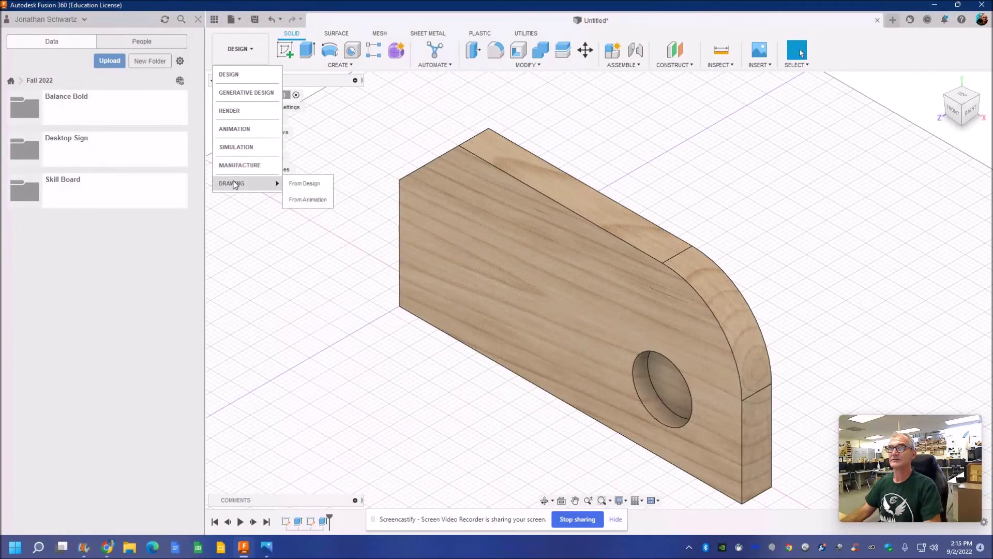
pyautogui.click(312, 184)
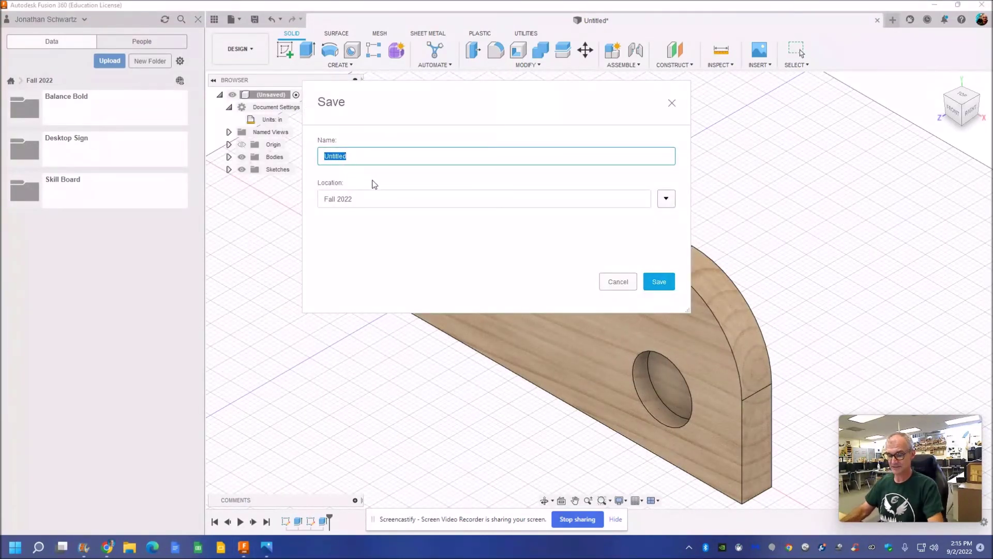
pyautogui.write('Skills Board JS')
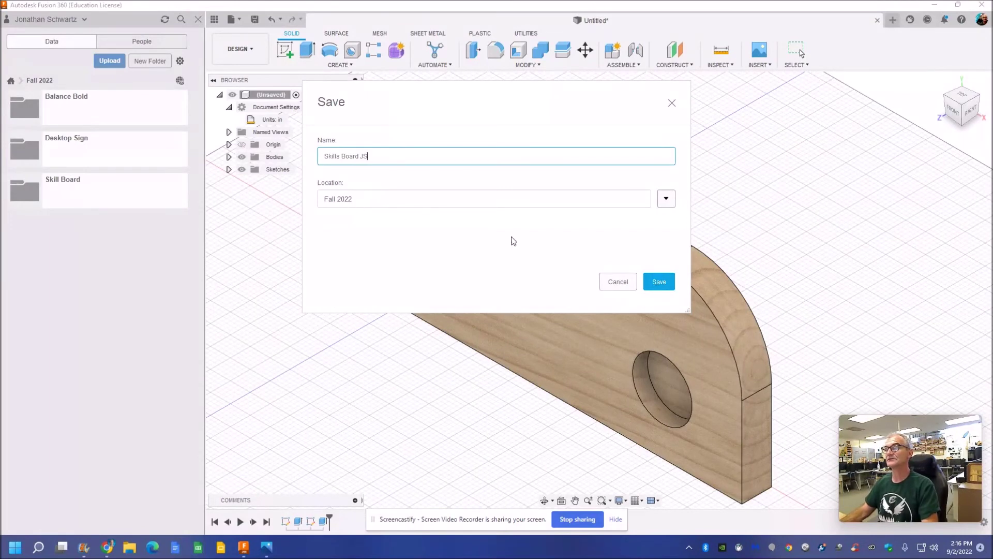
pyautogui.click(657, 284)
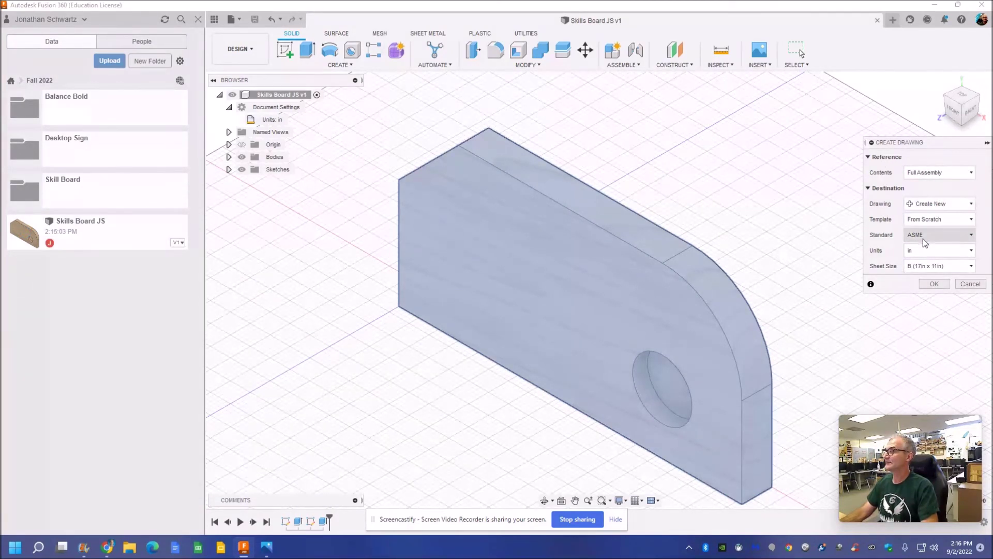
# Step: Change the drawing's sheet size from B to A (11in x 8.5in) and create it
pyautogui.click(972, 267)
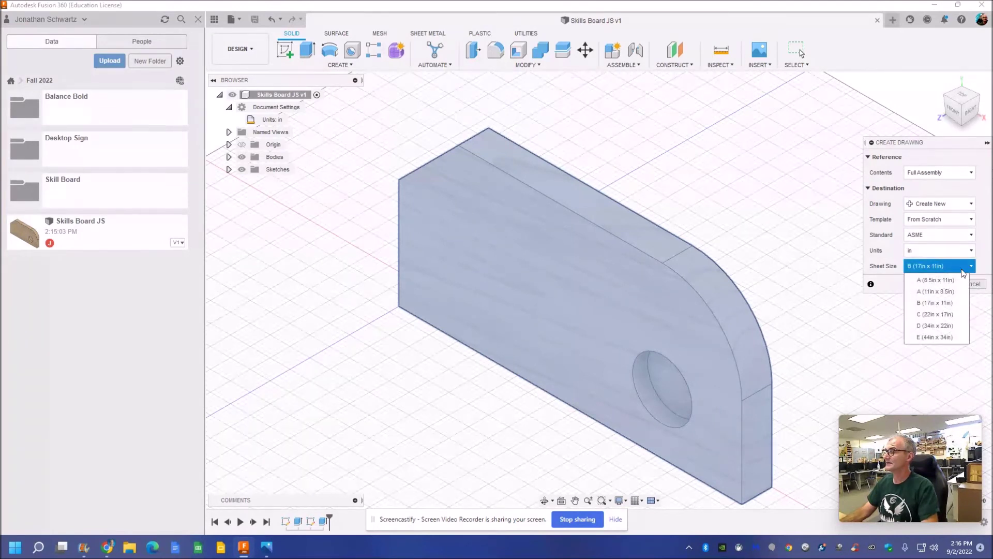
pyautogui.click(935, 291)
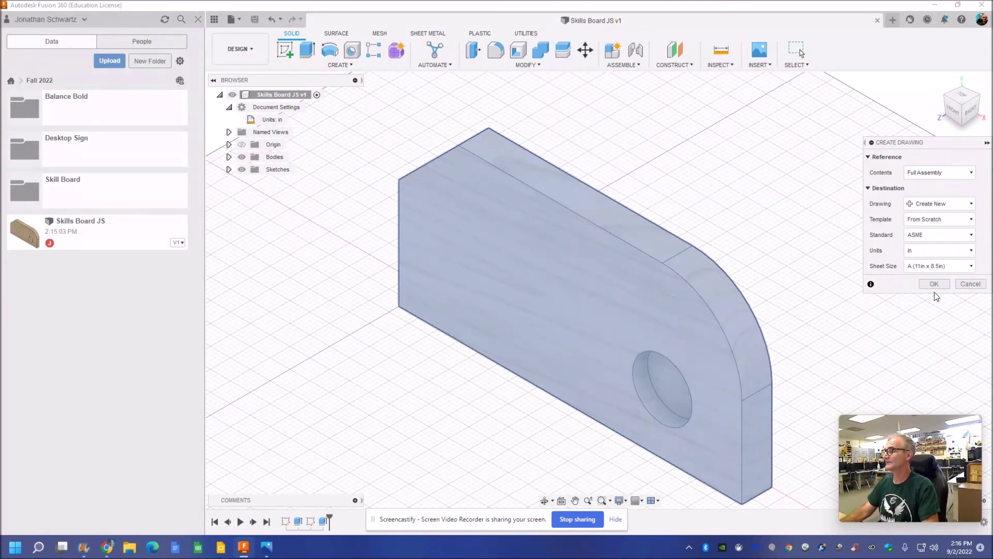
pyautogui.click(934, 284)
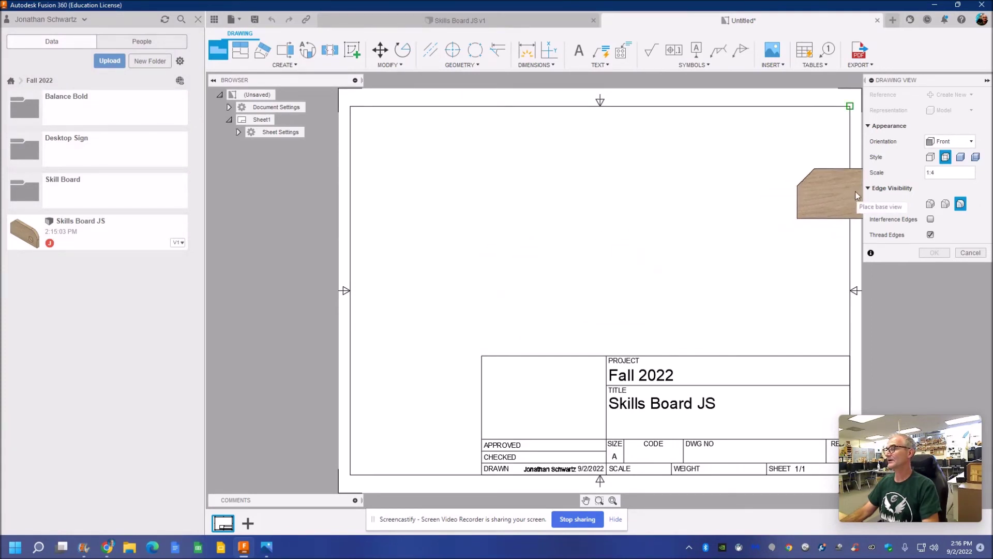
# Step: Place the Skills Board's front base view on the sheet at 1:2 scale
pyautogui.moveTo(938, 171); pyautogui.dragTo(929, 174)
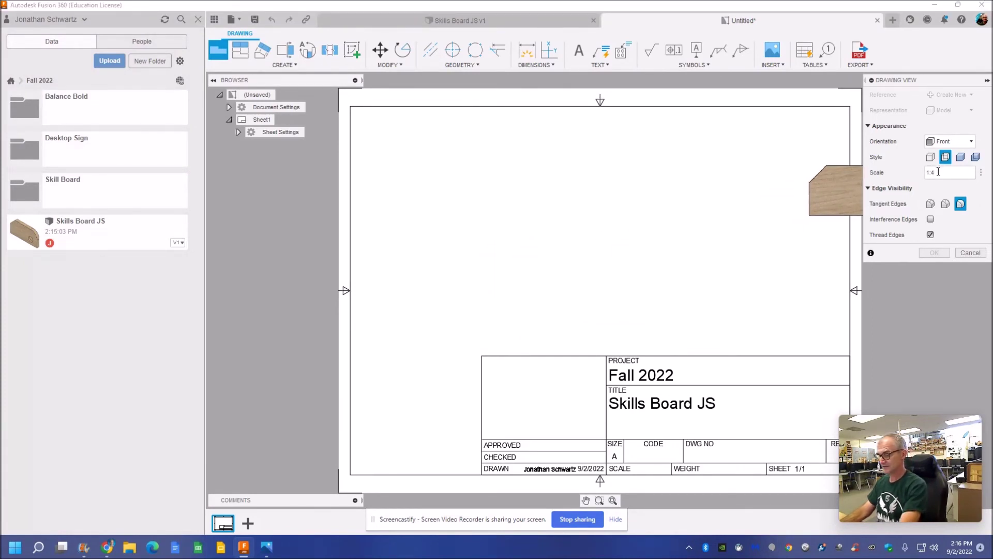
pyautogui.write('1:2')
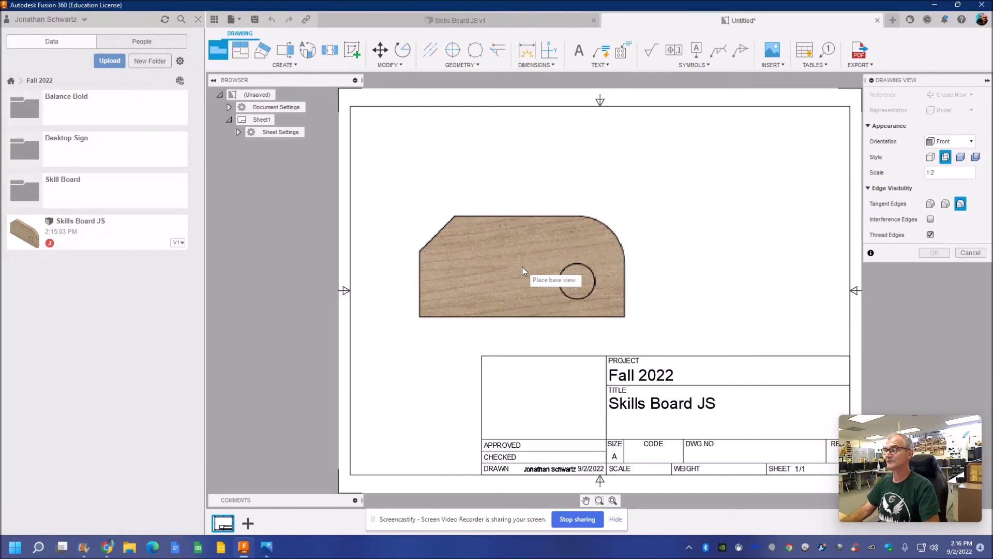
pyautogui.click(519, 262)
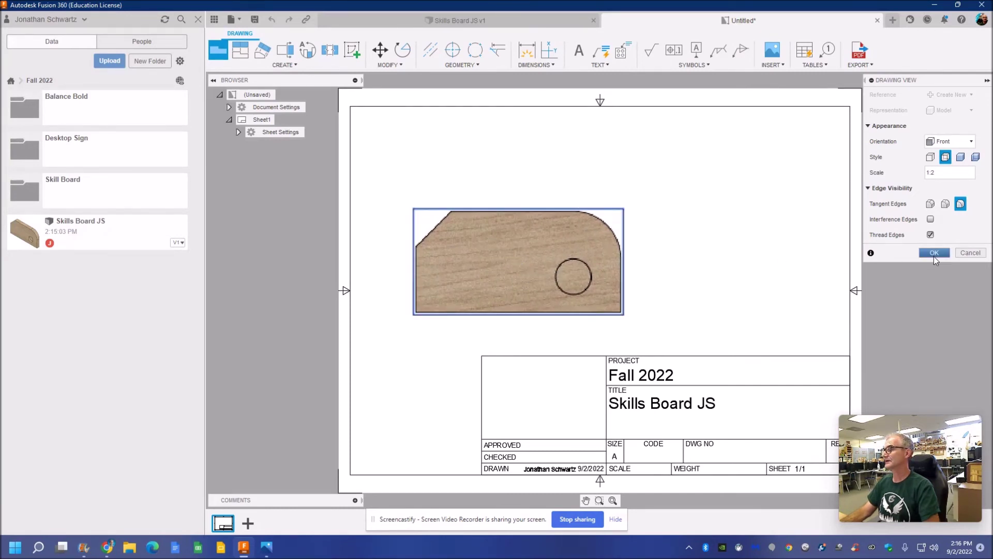
pyautogui.click(933, 252)
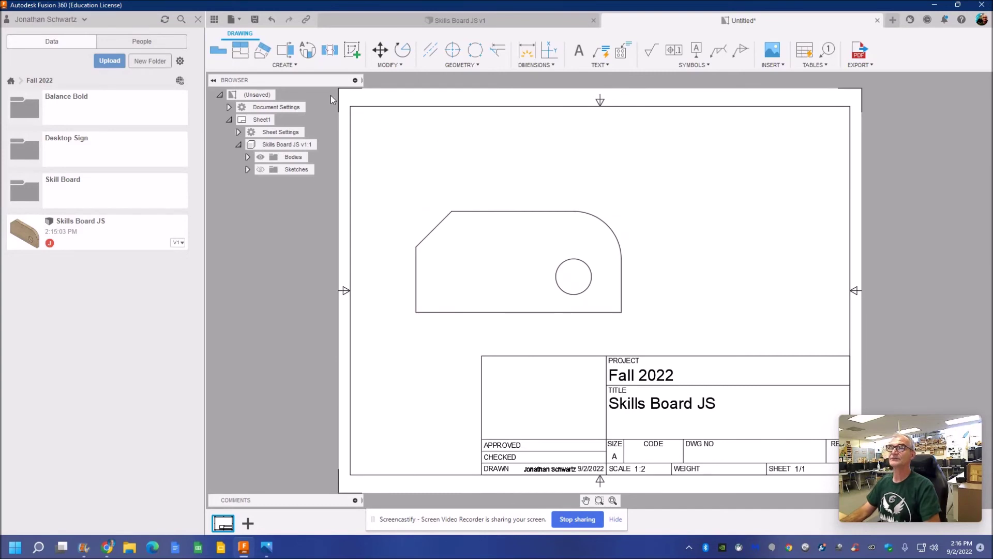
# Step: Project top, right-side and isometric views from the front base view
pyautogui.click(241, 51)
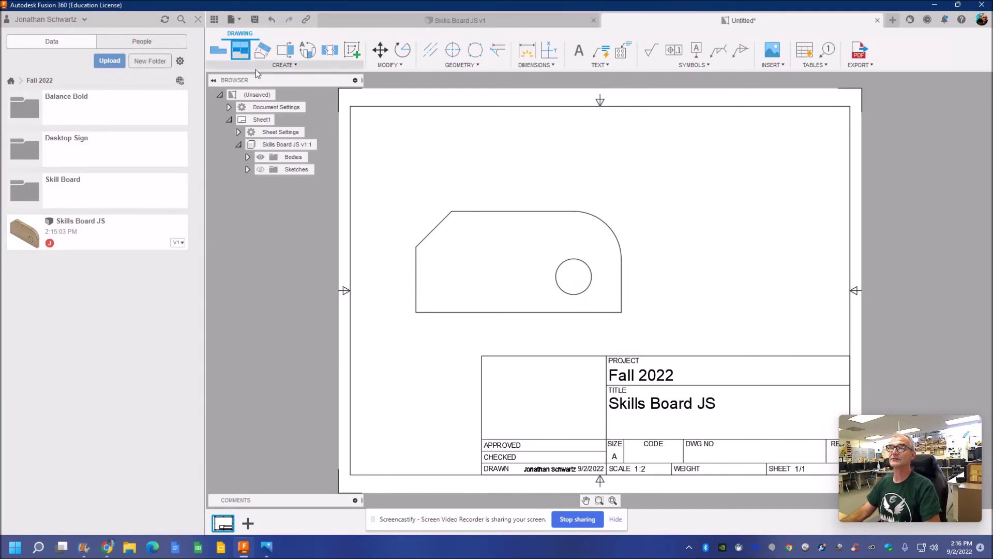
pyautogui.click(491, 240)
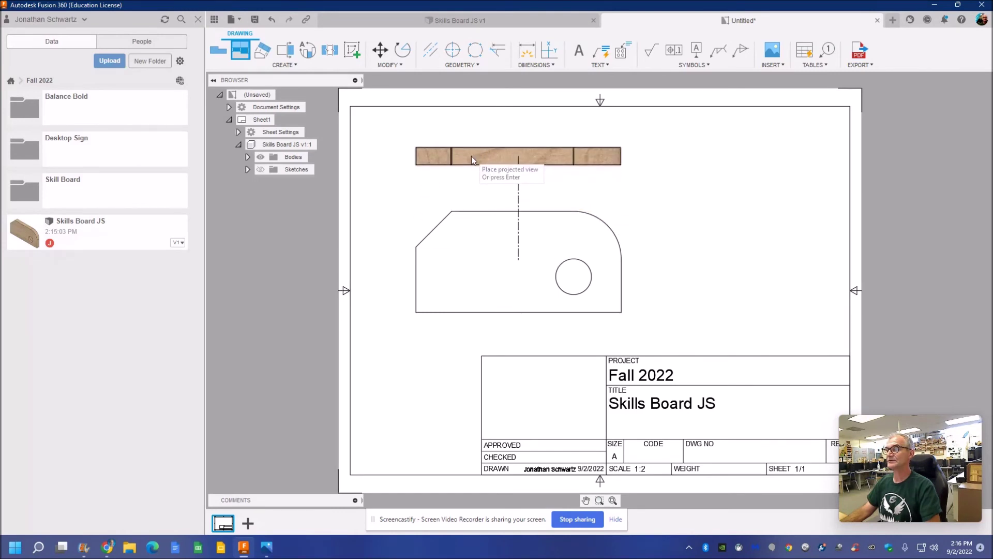
pyautogui.click(470, 152)
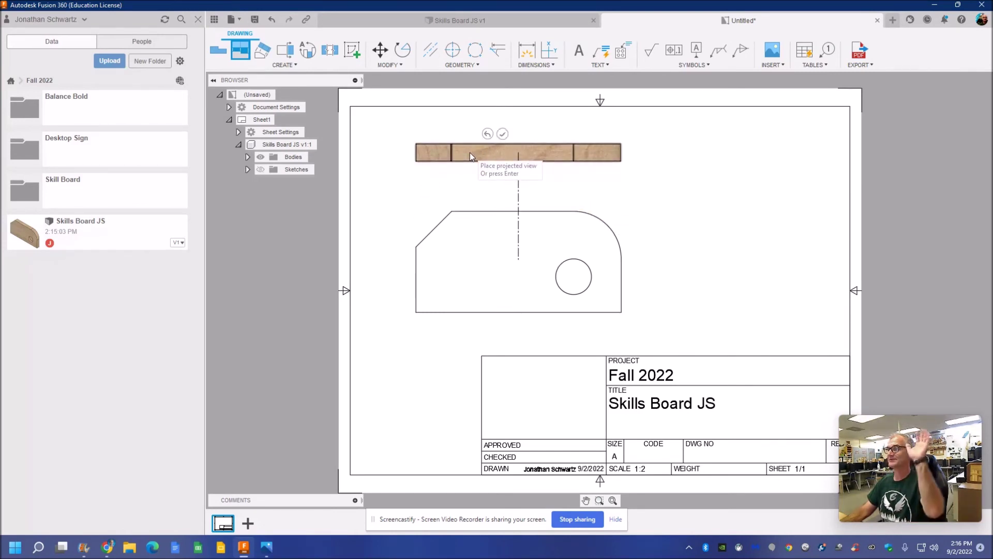
pyautogui.click(685, 267)
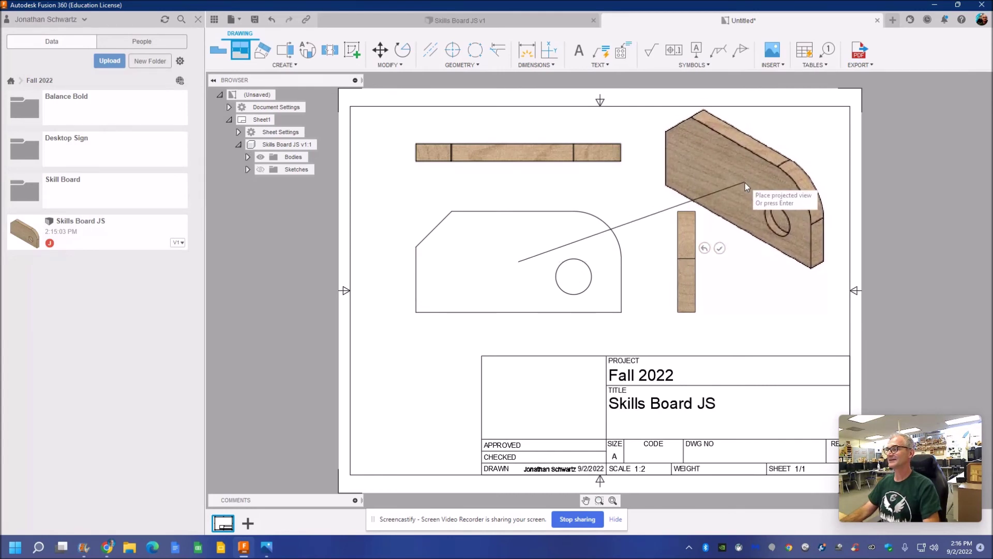
pyautogui.click(746, 187)
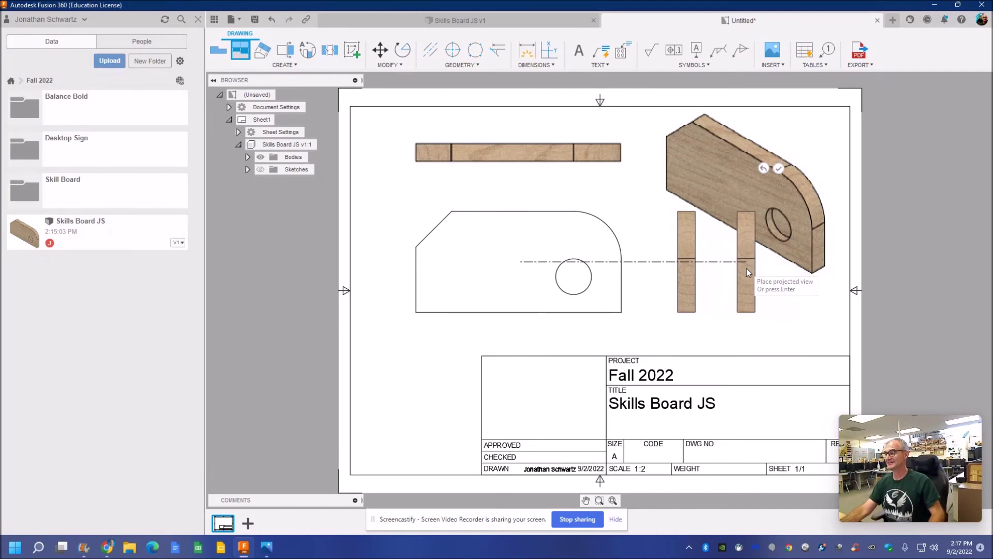
pyautogui.rightClick(750, 271)
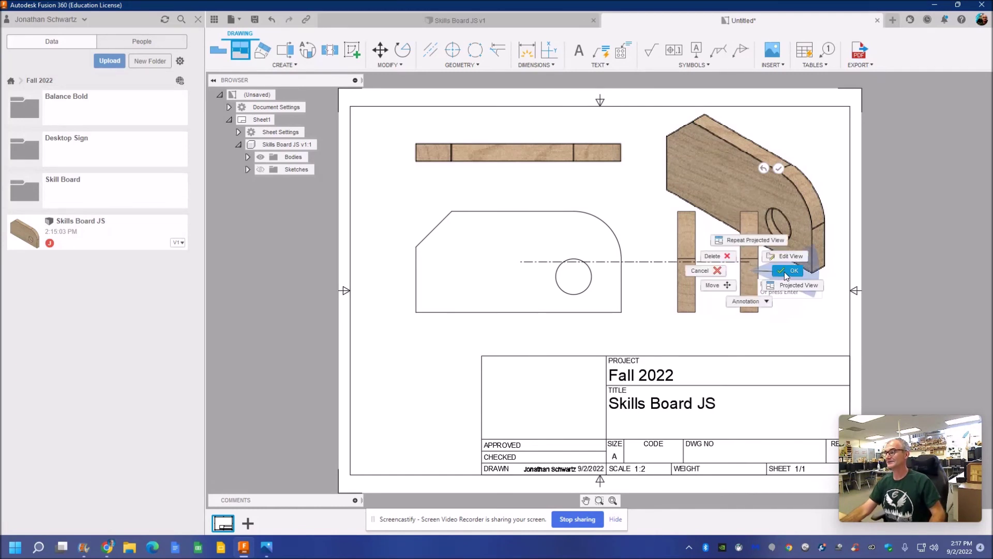
pyautogui.click(784, 272)
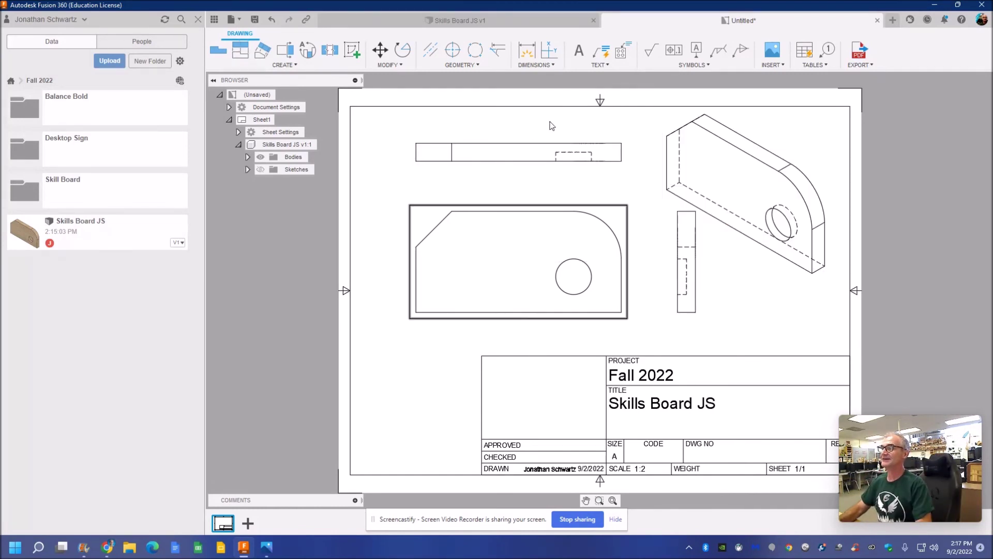
# Step: Add the 8.63 length and 2.75 height linear dimensions to the front view
pyautogui.click(541, 65)
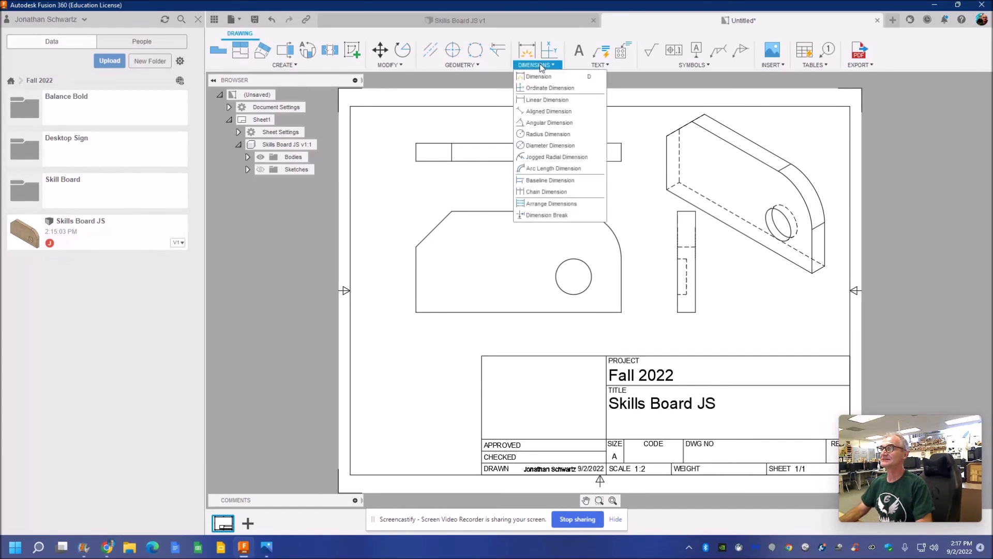
pyautogui.click(544, 101)
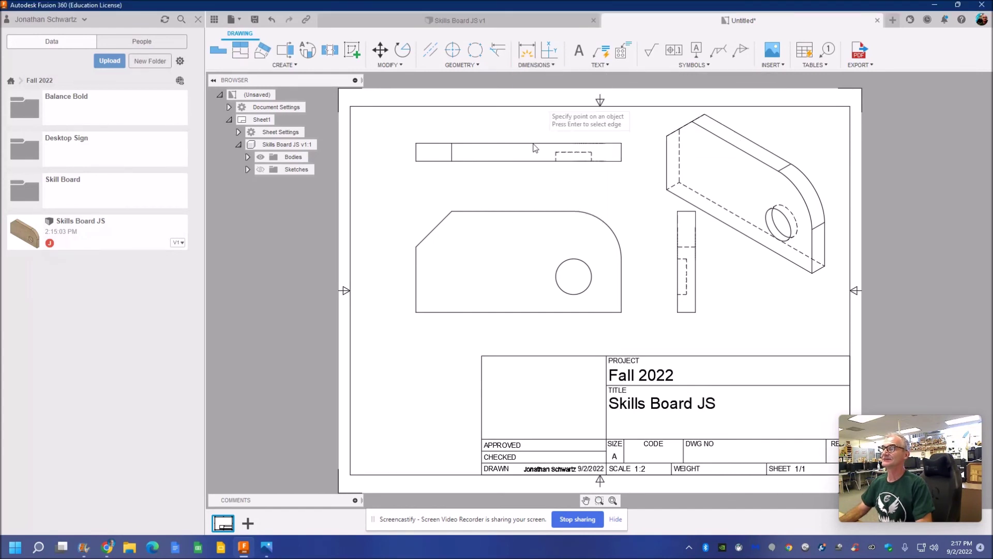
pyautogui.click(421, 314)
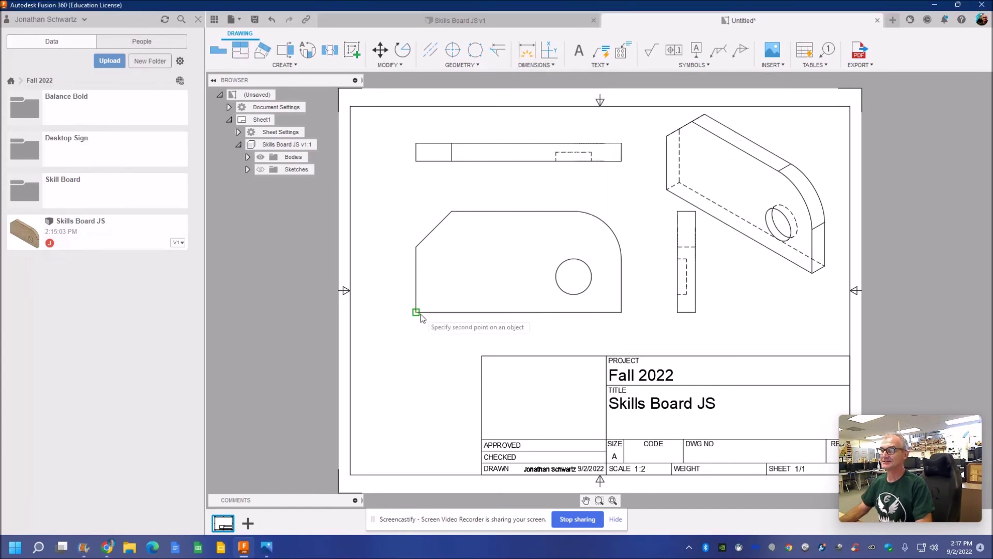
pyautogui.click(622, 313)
pyautogui.click(598, 328)
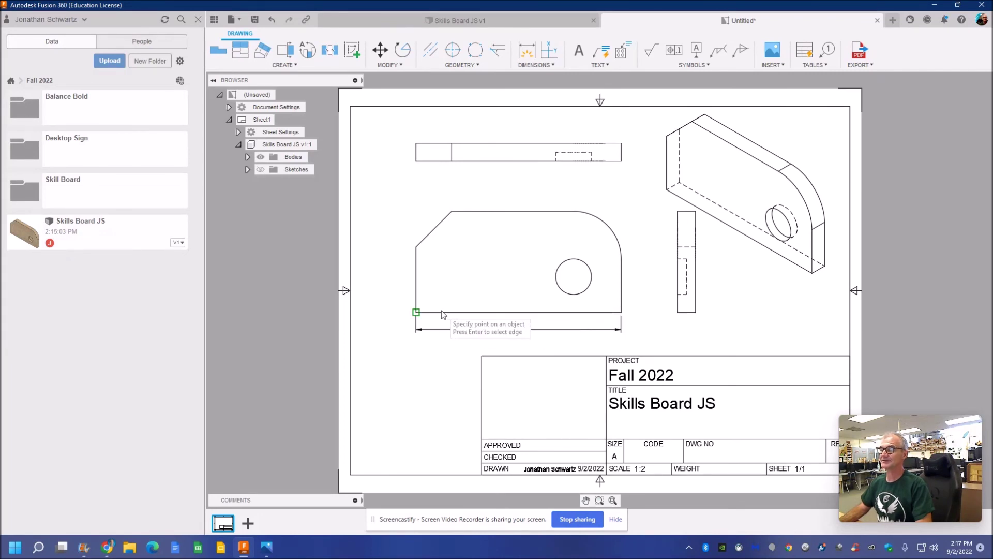
pyautogui.click(417, 313)
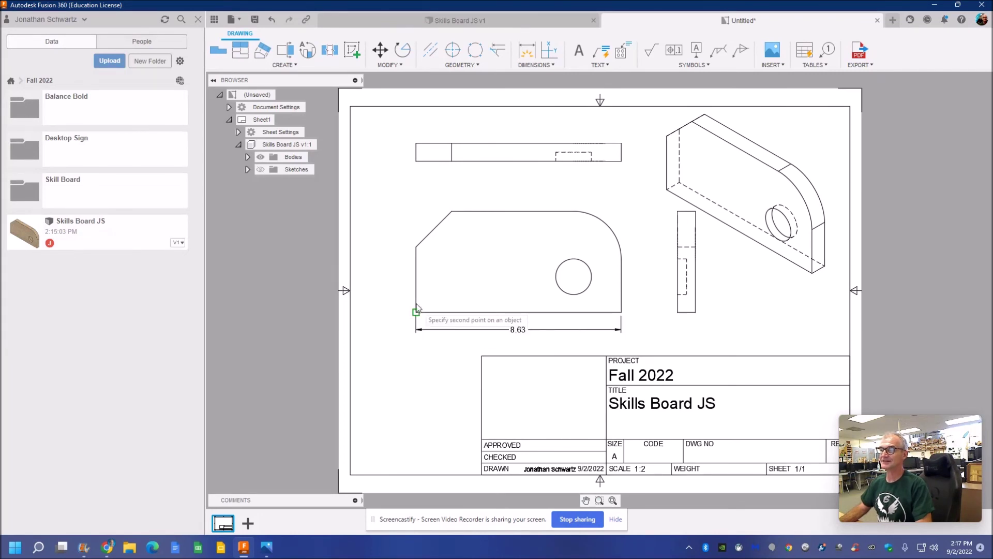
pyautogui.click(415, 248)
pyautogui.click(409, 252)
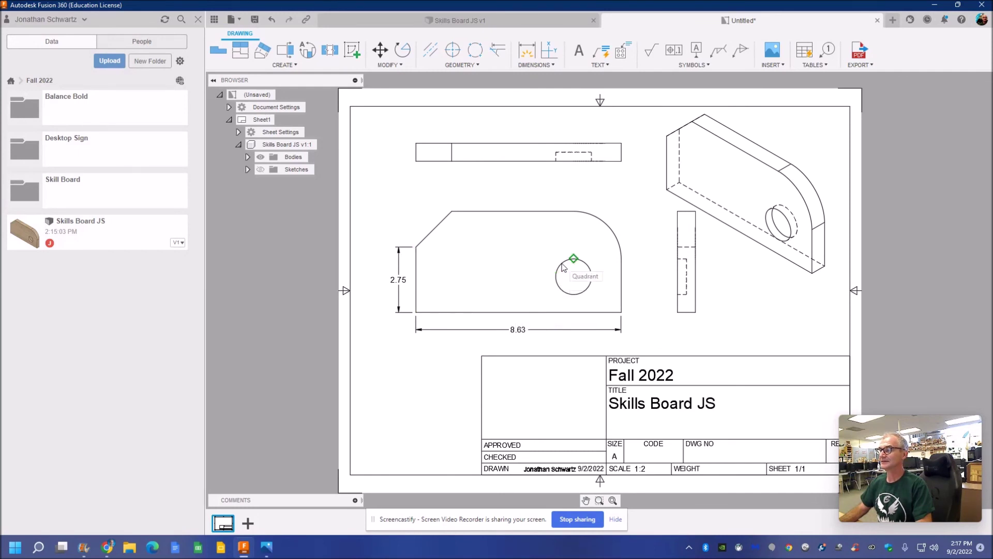
# Step: Dimension the Ø1.5 hole and the R2 corner radius on the front view
pyautogui.click(540, 65)
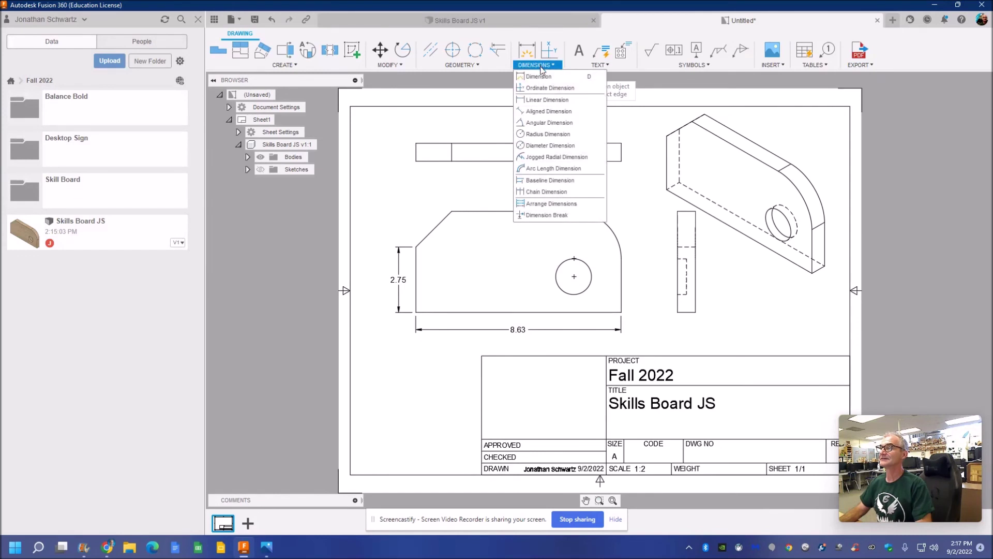
pyautogui.click(539, 76)
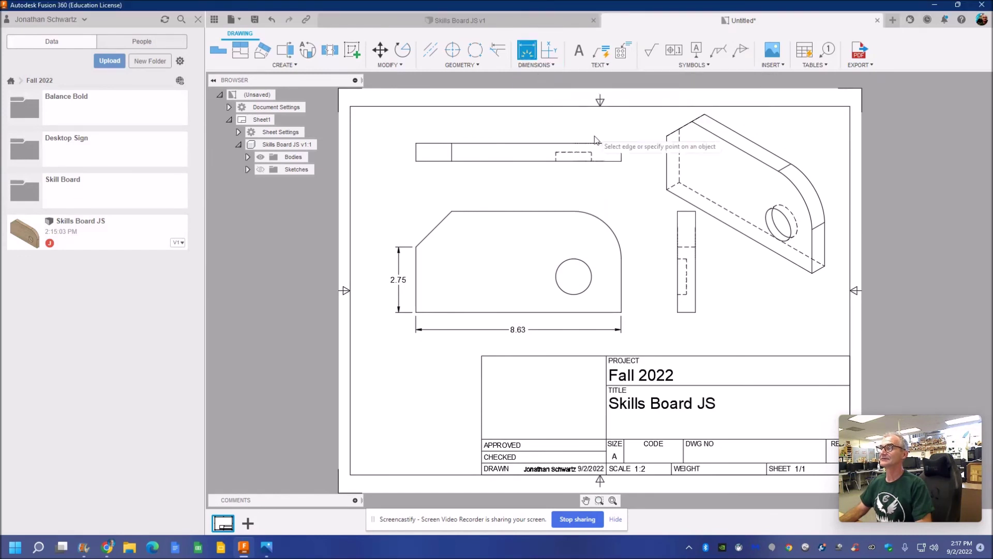
pyautogui.click(588, 273)
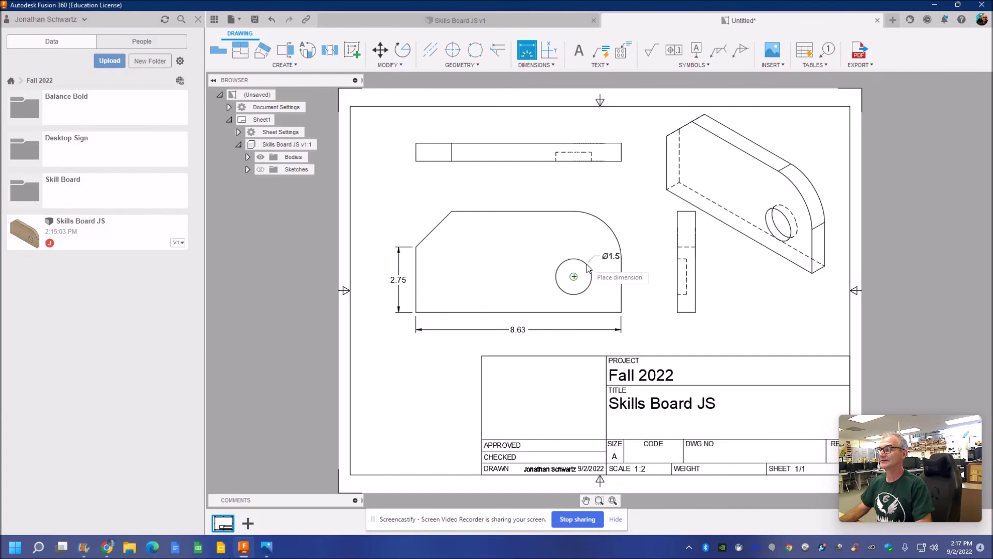
pyautogui.click(628, 229)
pyautogui.click(605, 225)
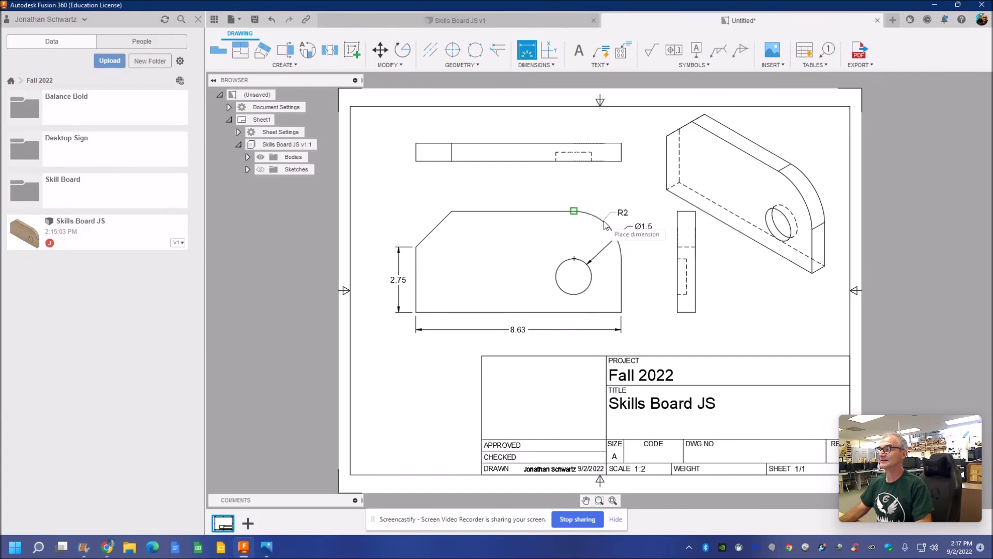
pyautogui.click(617, 202)
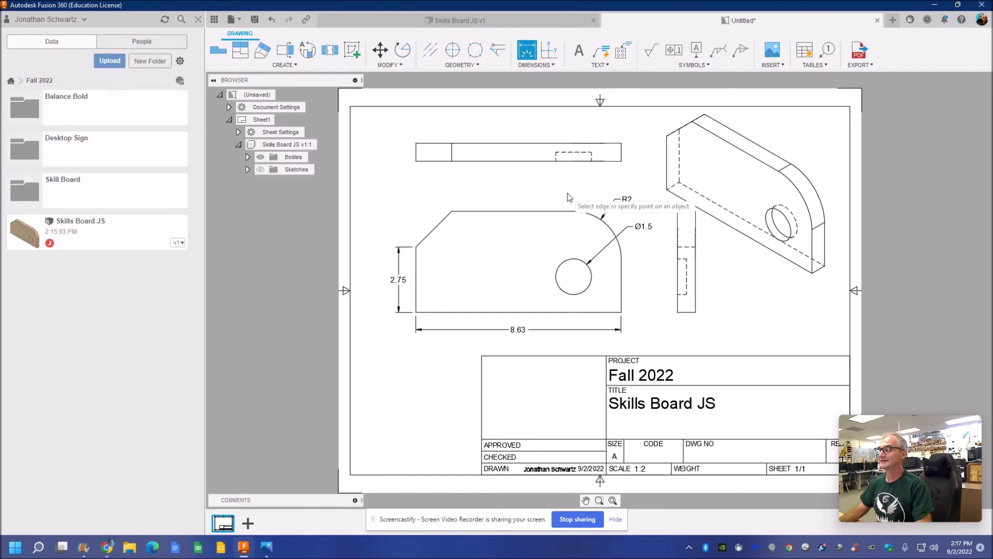
pyautogui.press('Escape')
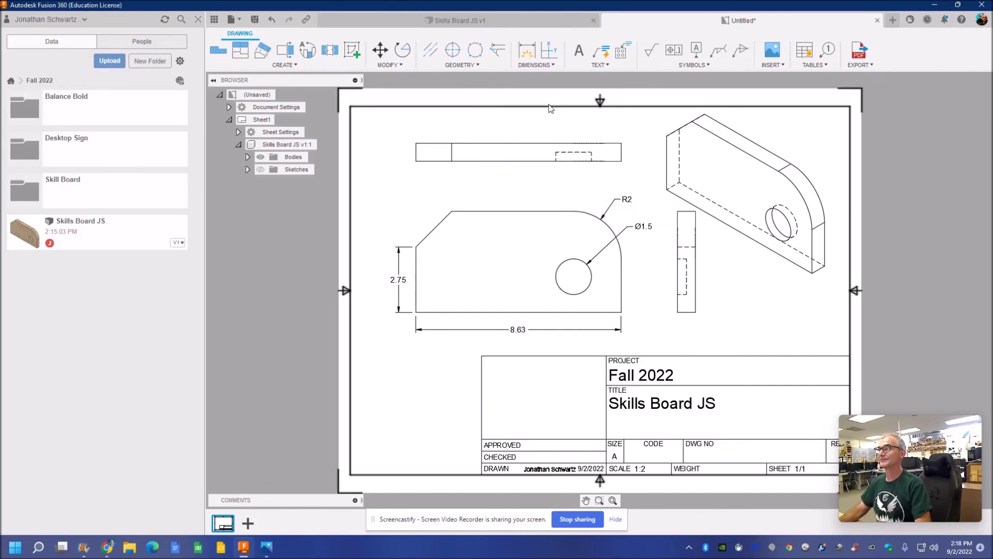